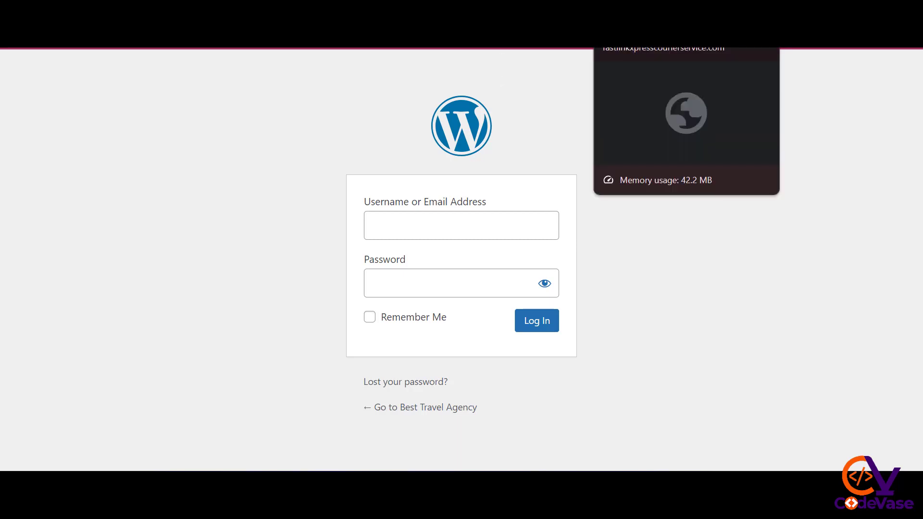
# - Compare the customized FTL Express login page with the default one, and log in to Best Travel Agency using the saved username and password
pyautogui.click(644, 12)
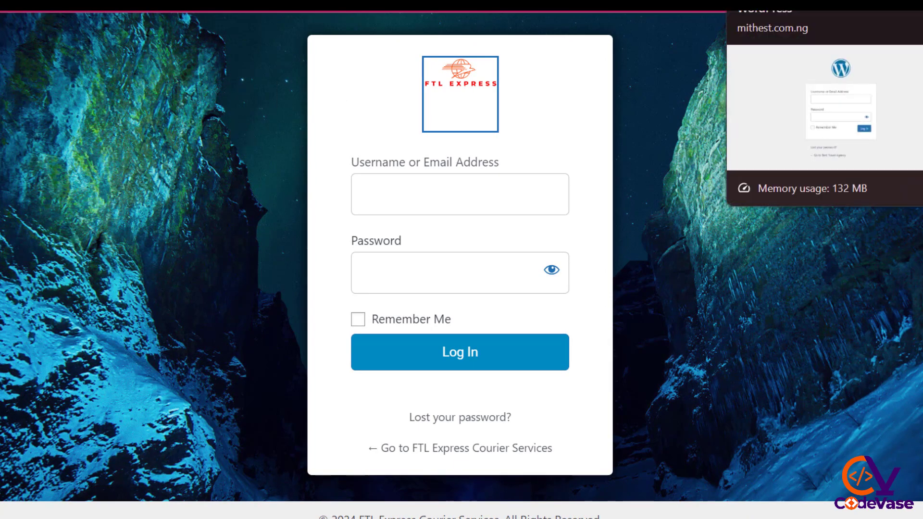
pyautogui.click(788, 3)
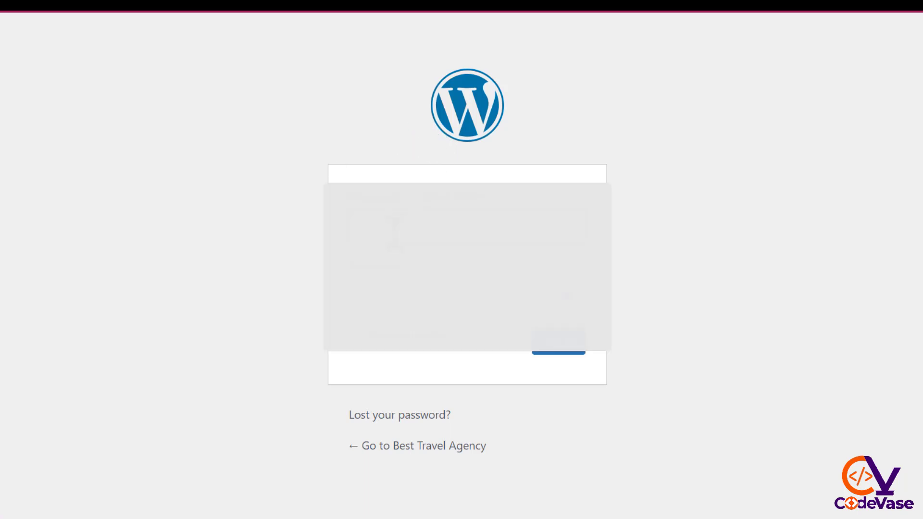
pyautogui.click(405, 226)
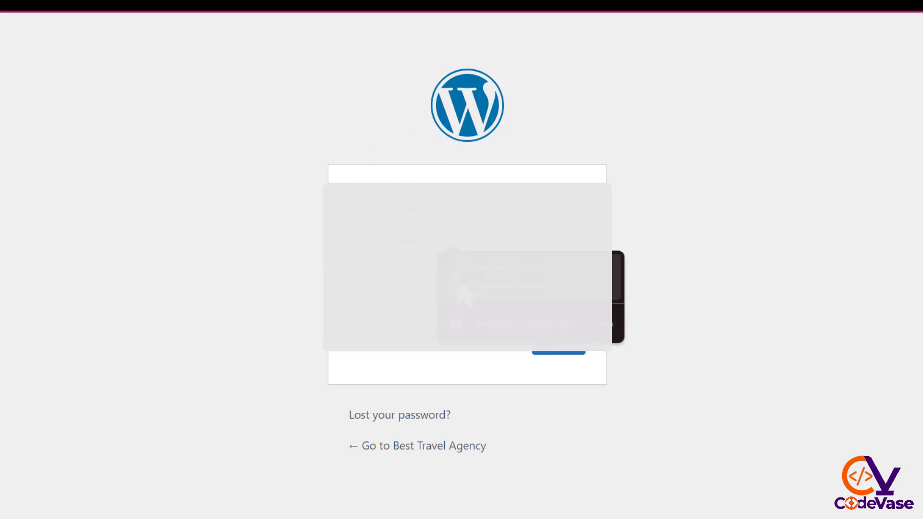
pyautogui.click(459, 324)
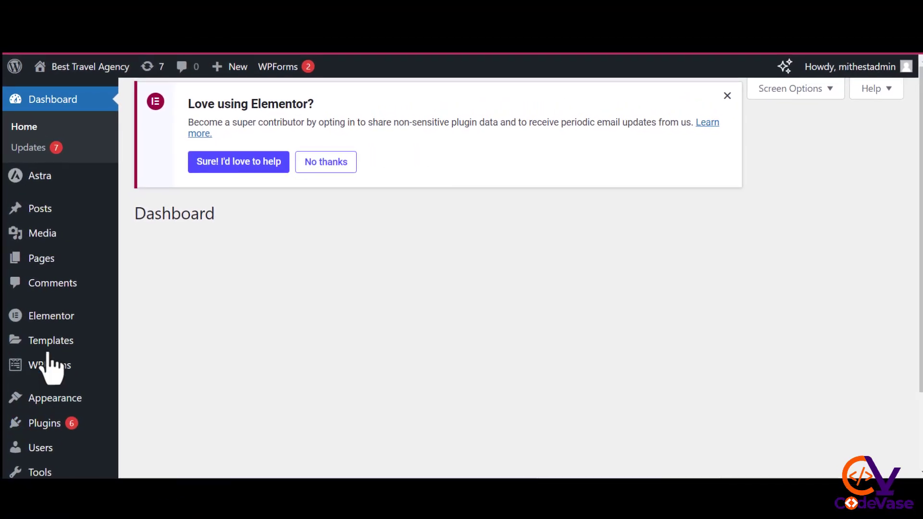
# - Open the page for adding new plugins and search the plugin directory for "loginpress"
pyautogui.scroll(-3, 49, 375)
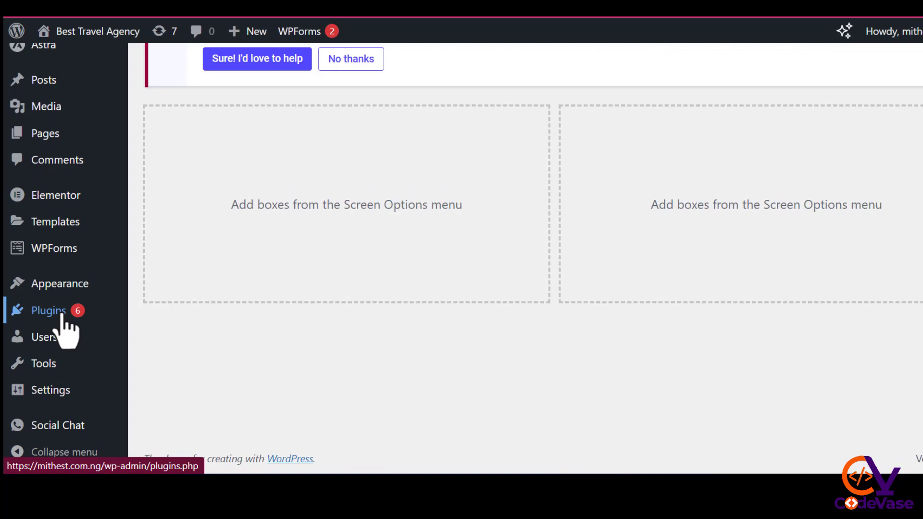
pyautogui.moveTo(62, 315)
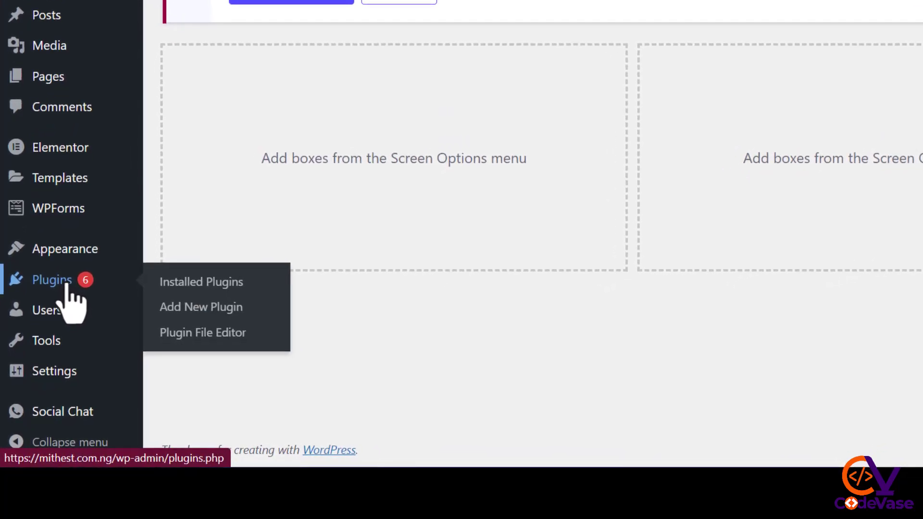
pyautogui.click(67, 284)
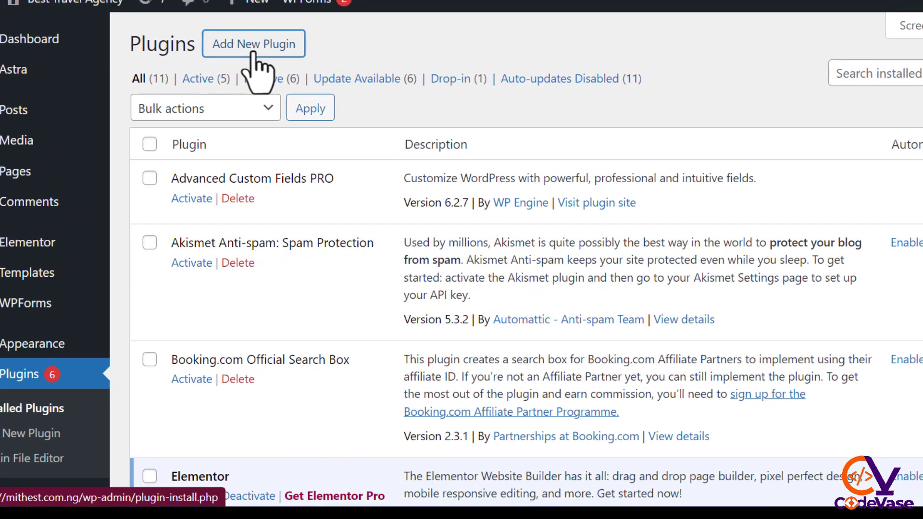
pyautogui.click(253, 53)
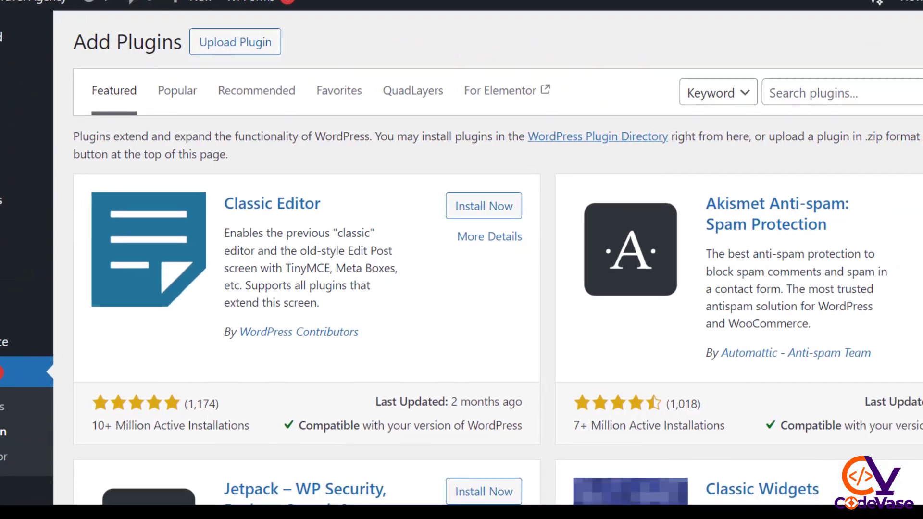
pyautogui.click(807, 89)
pyautogui.write('loginpress')
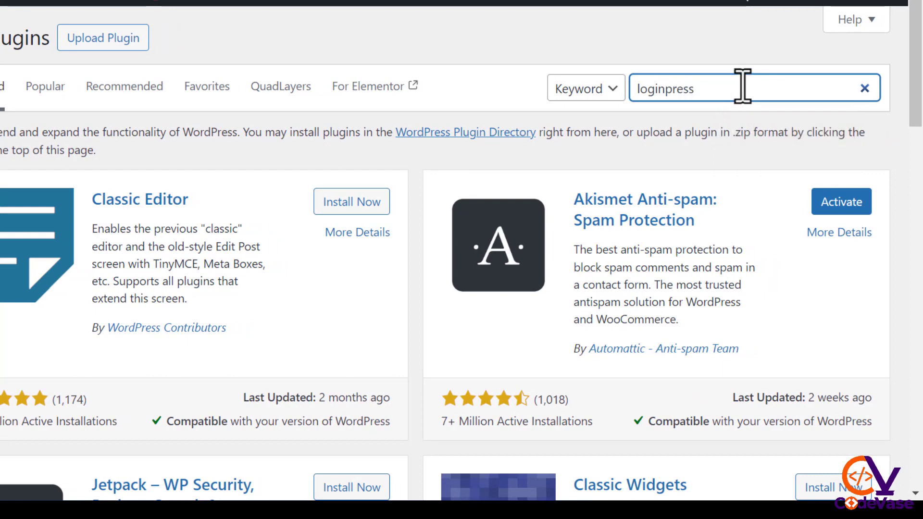
pyautogui.moveTo(743, 86); pyautogui.dragTo(645, 90)
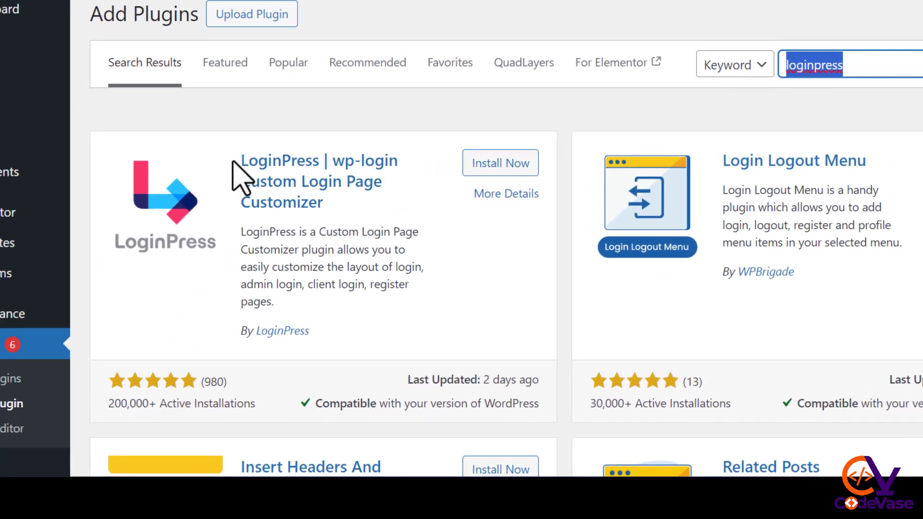
# - Install and activate the "LoginPress | wp-login Custom Login Page Customizer" plugin, and locate it among the installed plugins
pyautogui.click(507, 164)
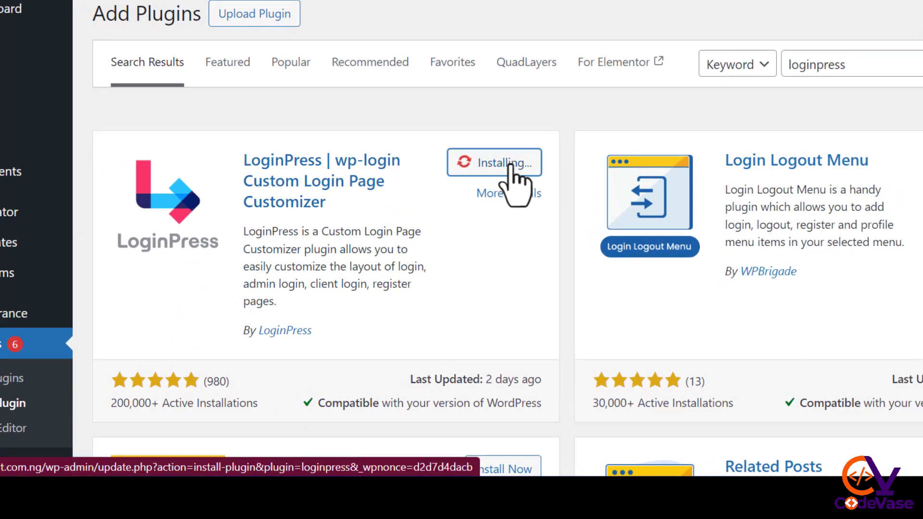
pyautogui.click(512, 164)
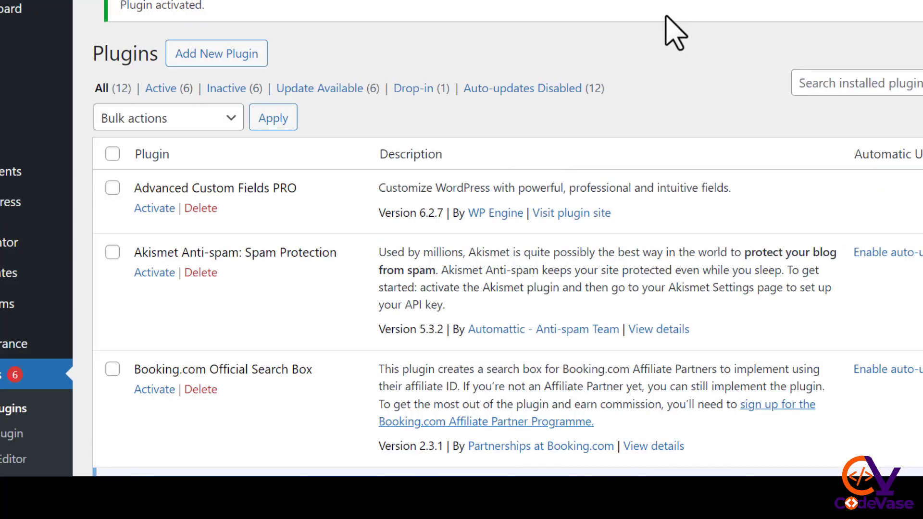
pyautogui.scroll(-6, 139, 245)
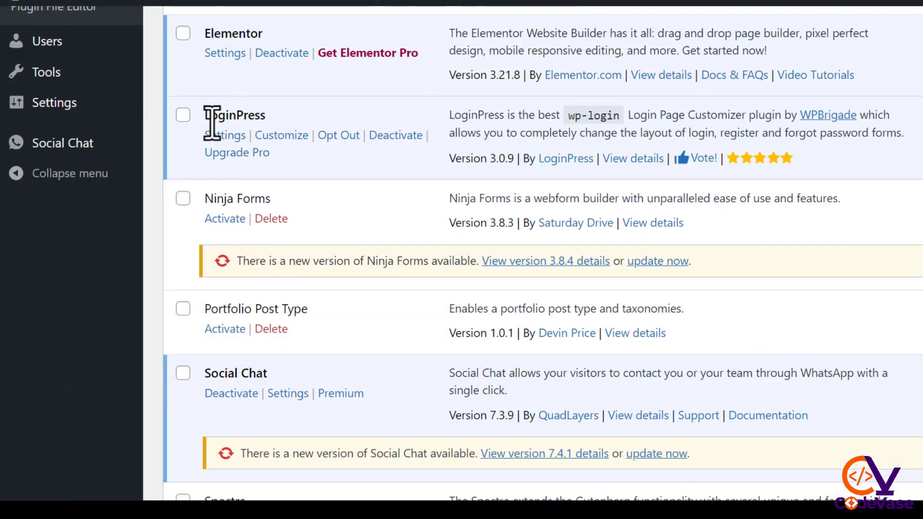
pyautogui.scroll(1, 228, 117)
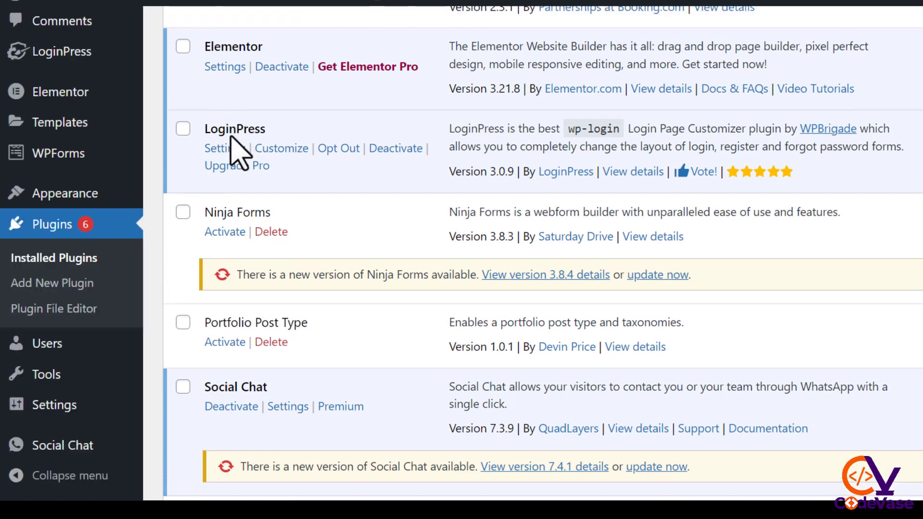
# - Open the appearance customizer for LoginPress and go into its LoginPress section
pyautogui.moveTo(73, 200)
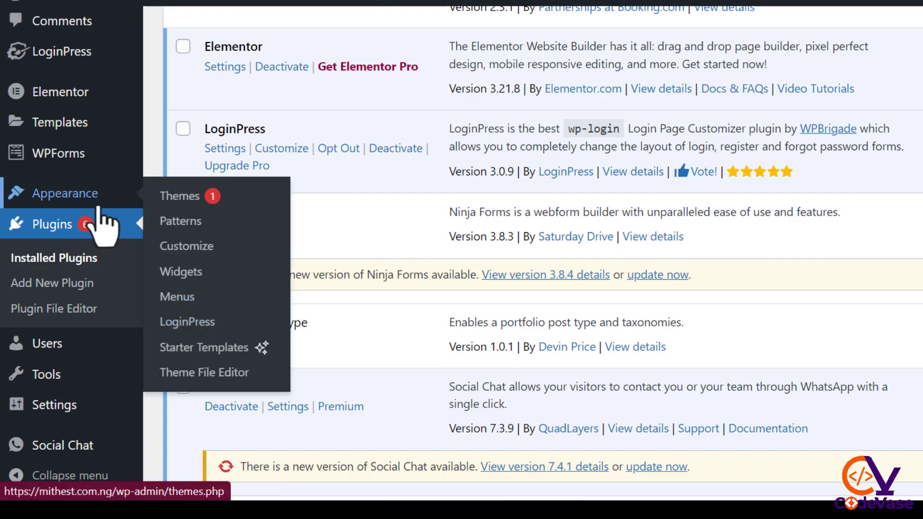
pyautogui.click(178, 322)
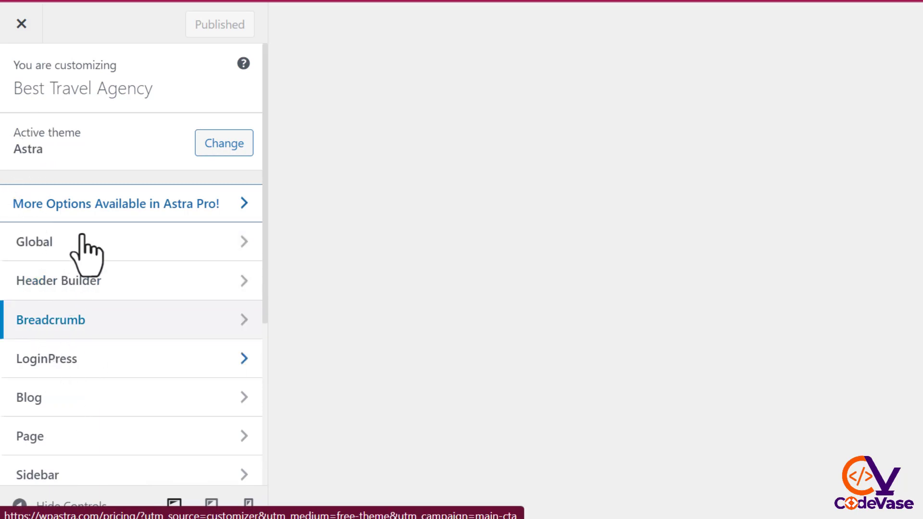
pyautogui.scroll(-5, 84, 337)
pyautogui.scroll(4, 92, 303)
pyautogui.scroll(-4, 77, 387)
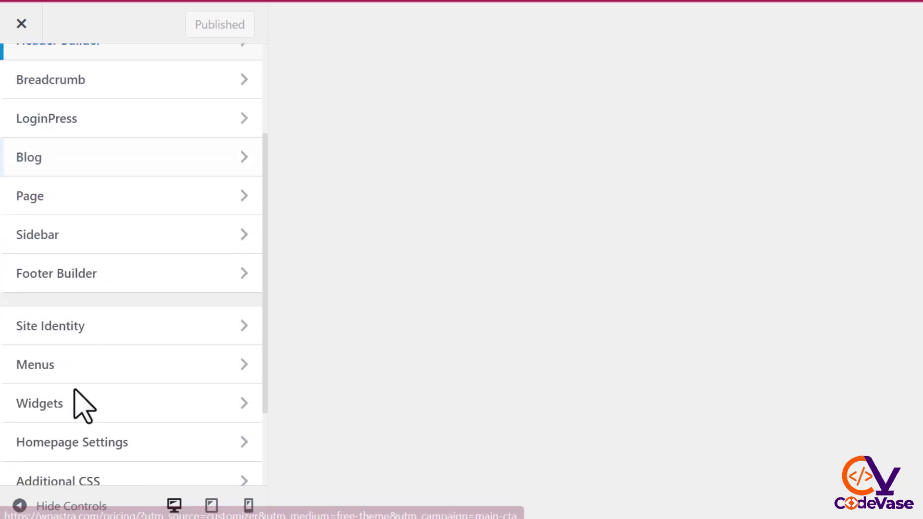
pyautogui.scroll(4, 81, 332)
pyautogui.scroll(-1, 81, 276)
pyautogui.scroll(-1, 72, 307)
pyautogui.scroll(3, 84, 241)
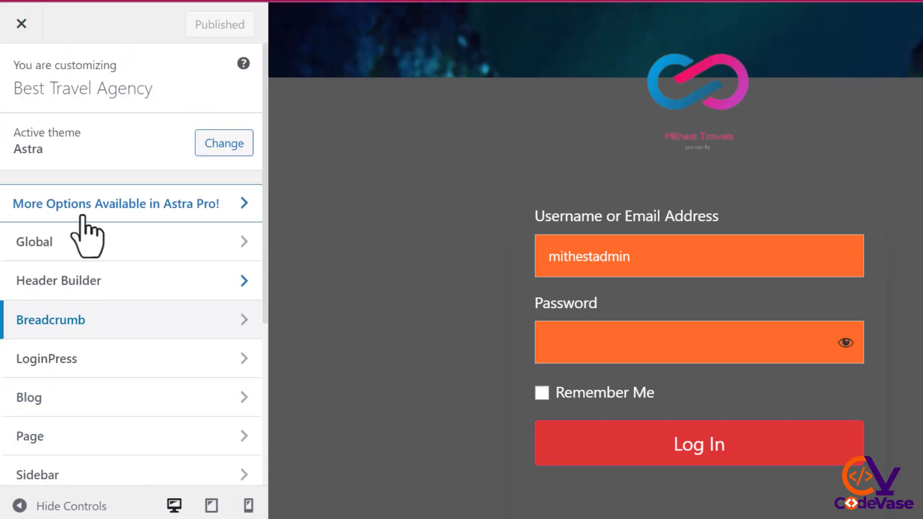
pyautogui.scroll(-5, 62, 279)
pyautogui.scroll(5, 62, 259)
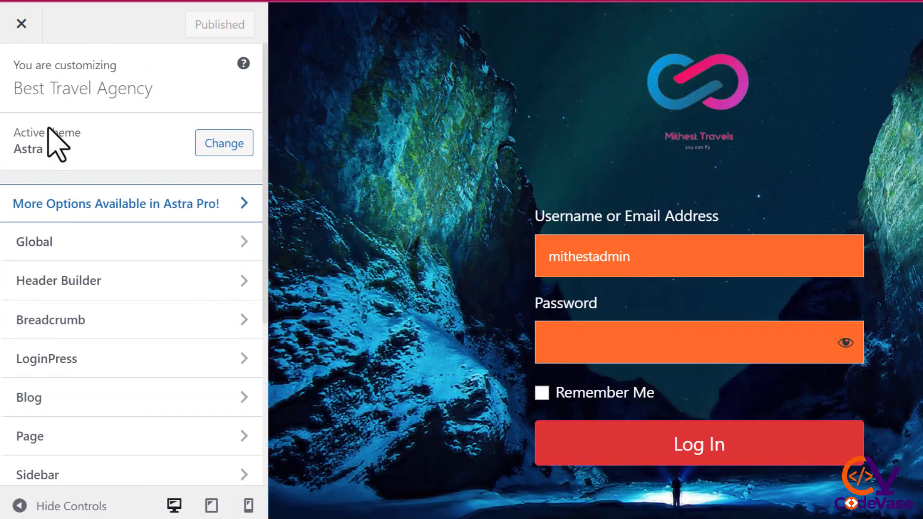
pyautogui.click(33, 356)
pyautogui.click(23, 77)
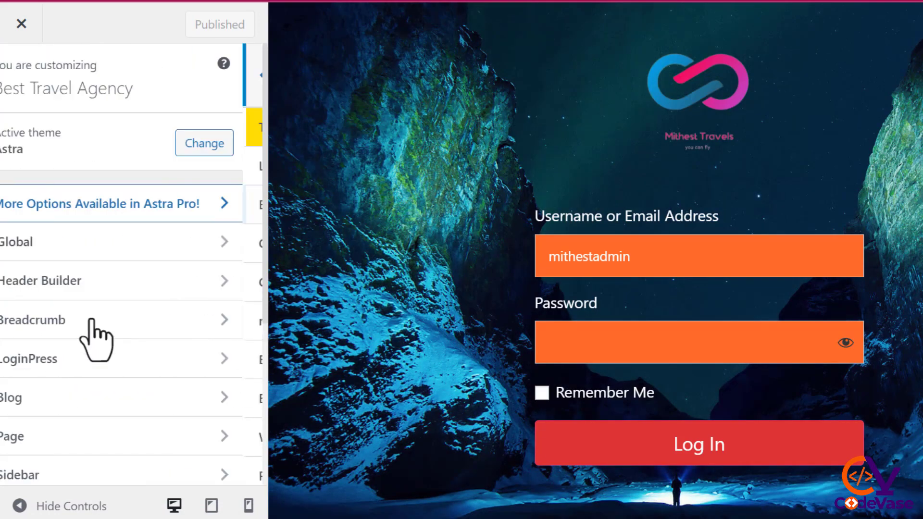
pyautogui.click(74, 367)
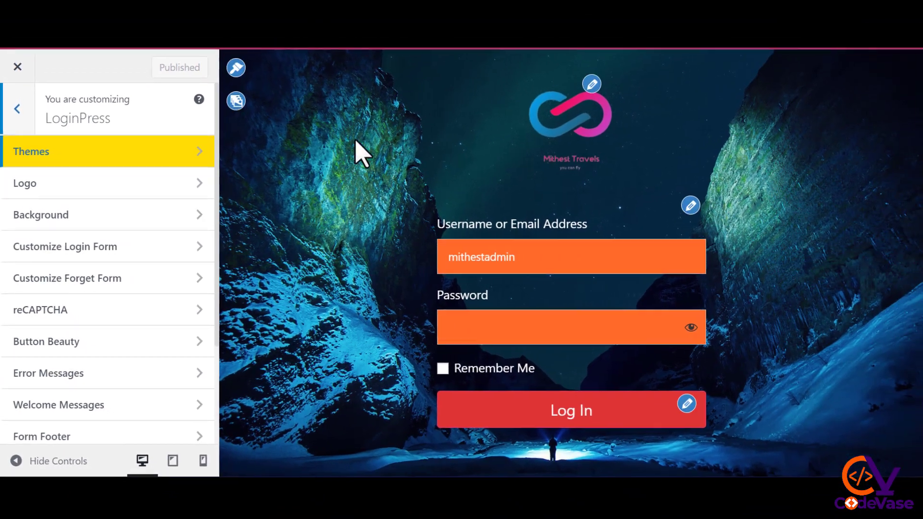
# - Select the Default login theme in the LoginPress themes and look through the other available templates
pyautogui.click(82, 159)
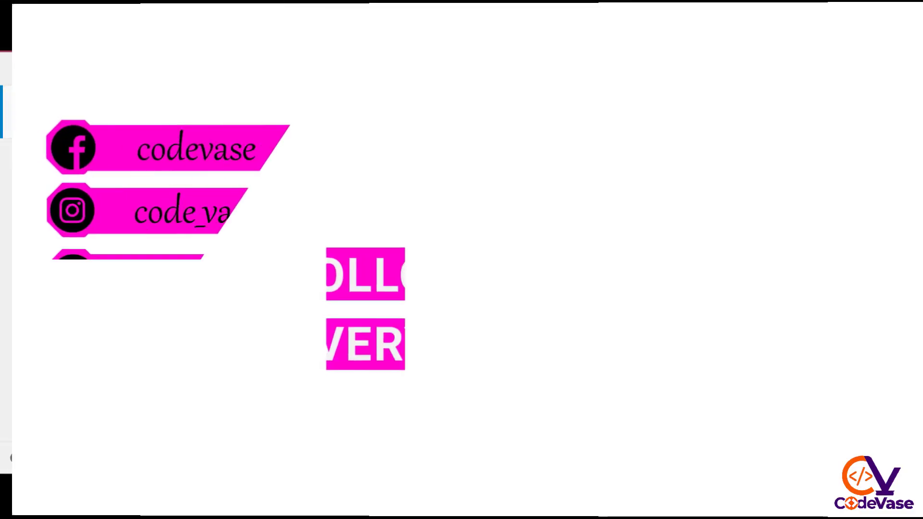
pyautogui.click(67, 235)
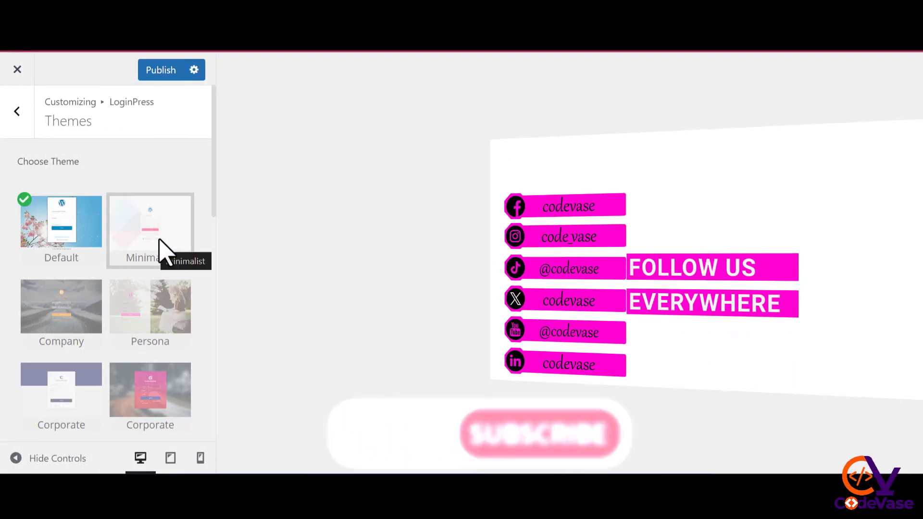
pyautogui.scroll(-1, 108, 356)
pyautogui.scroll(-4, 136, 330)
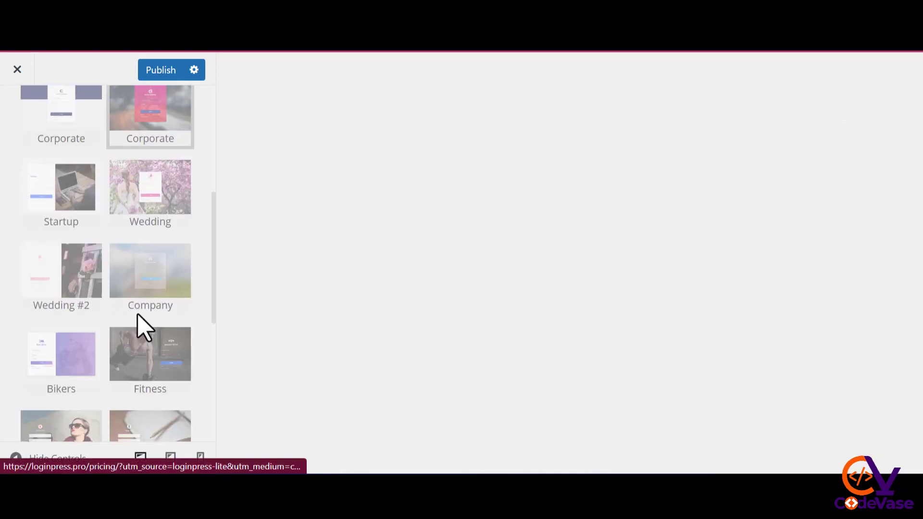
pyautogui.scroll(4, 138, 313)
pyautogui.scroll(-7, 137, 318)
pyautogui.scroll(7, 136, 331)
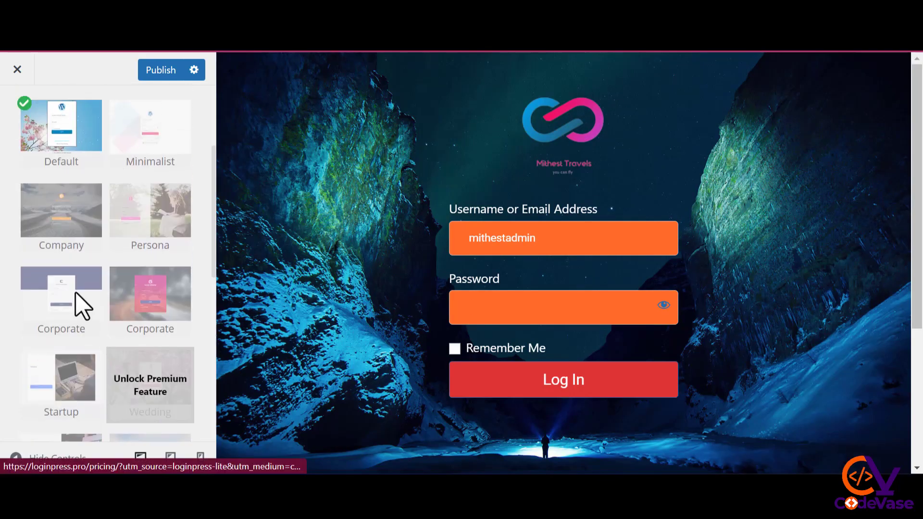
pyautogui.scroll(2, 48, 139)
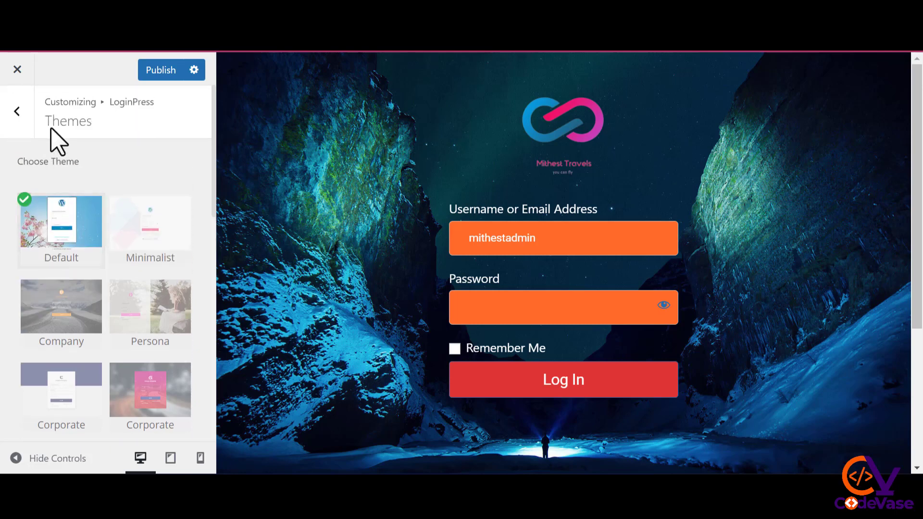
# - Open the LoginPress logo settings and try out the Disable Logo option, switching it back off
pyautogui.click(17, 111)
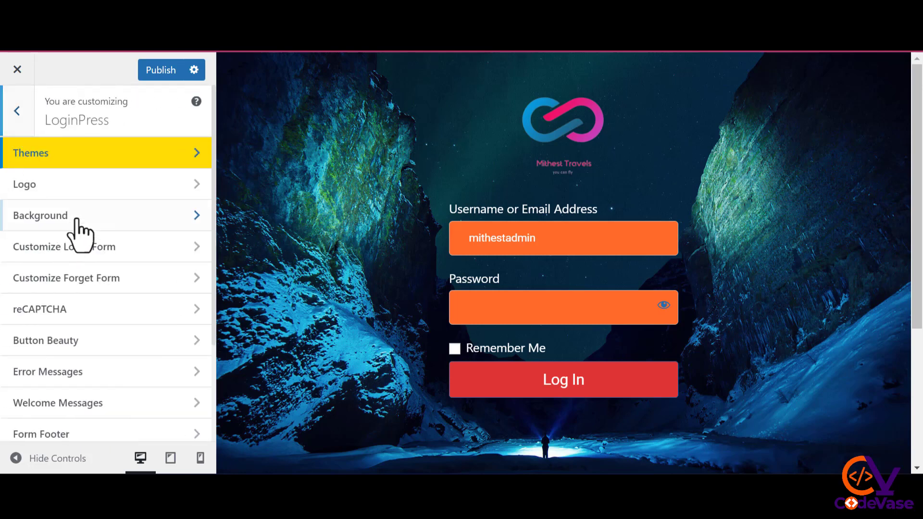
pyautogui.click(47, 192)
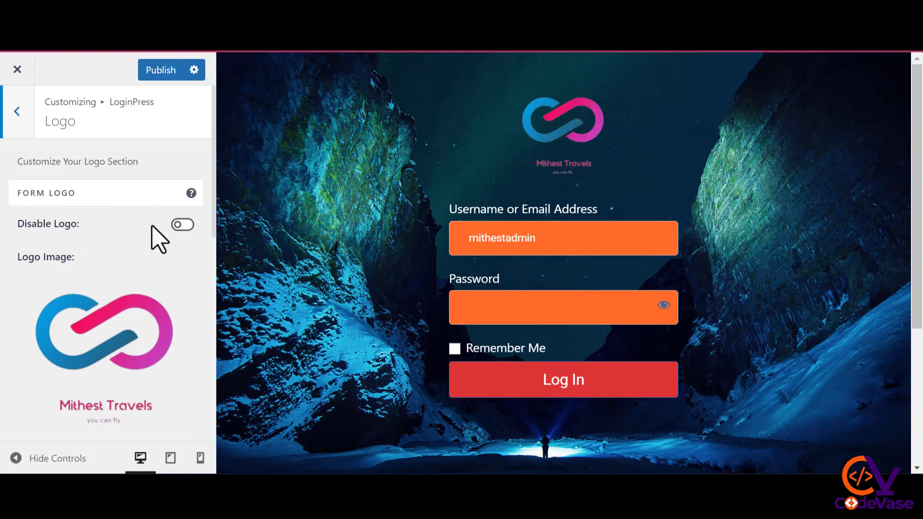
pyautogui.click(183, 224)
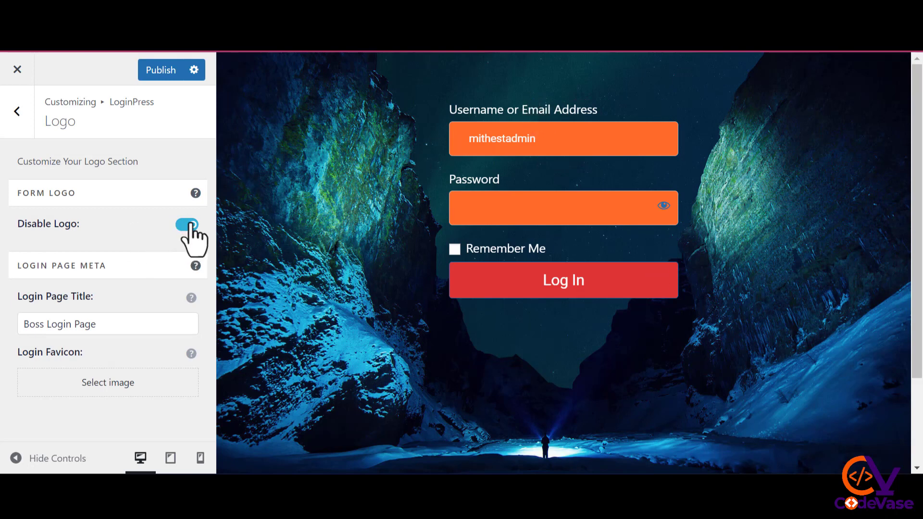
pyautogui.click(192, 225)
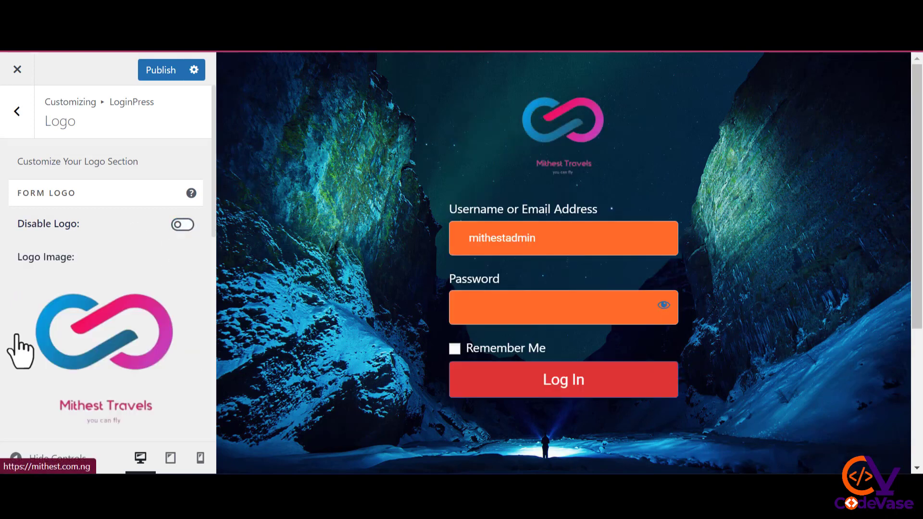
# - Replace the login form's logo image with the media library's loop symbol that has no Mithest Travels text
pyautogui.scroll(-5, 19, 348)
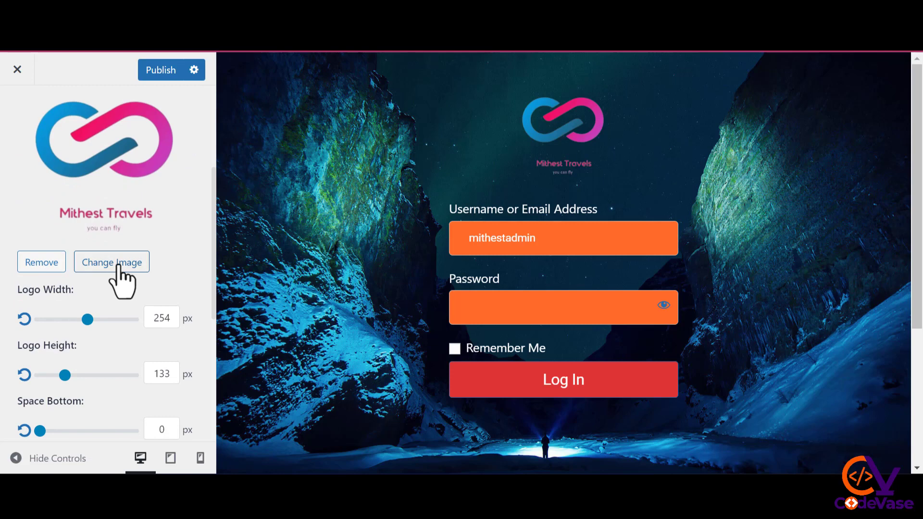
pyautogui.click(120, 263)
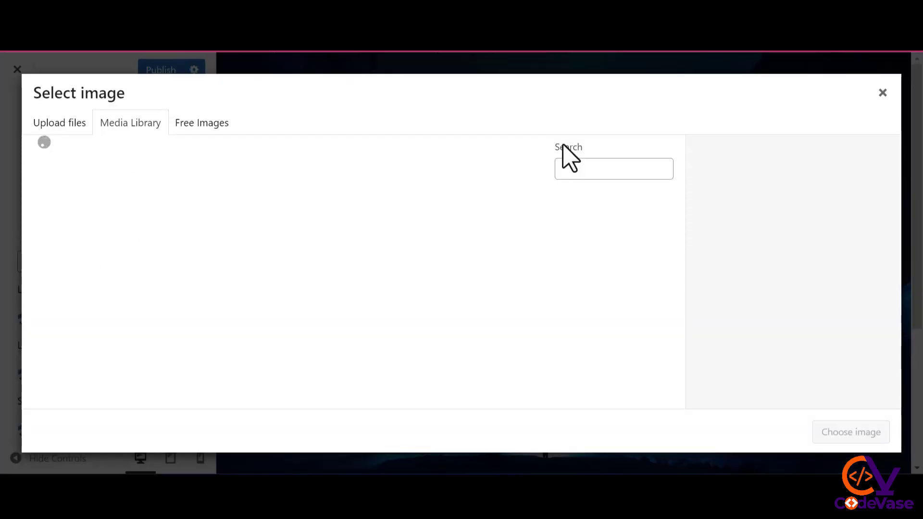
pyautogui.click(230, 284)
pyautogui.click(298, 257)
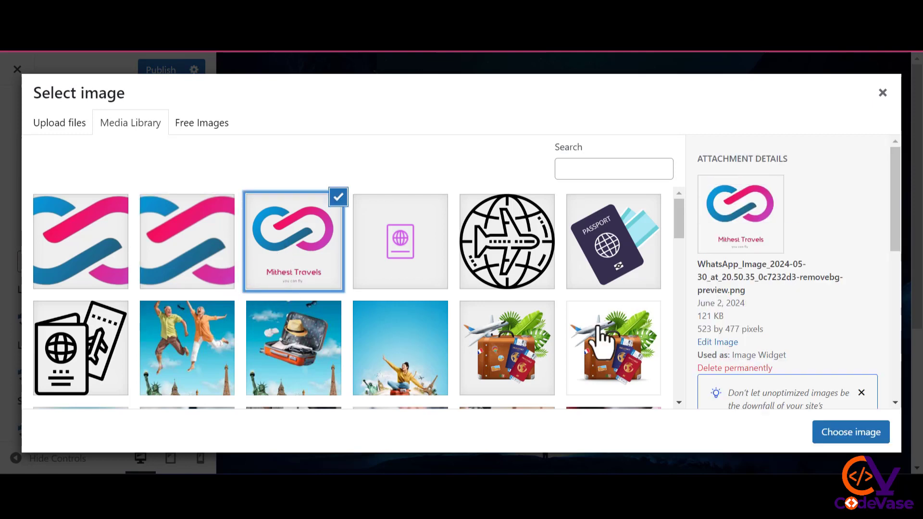
pyautogui.click(150, 251)
pyautogui.click(841, 433)
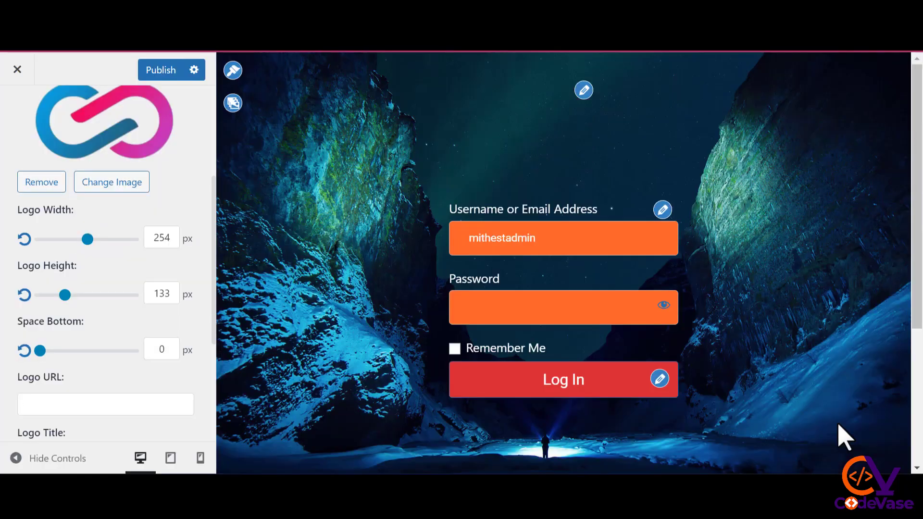
pyautogui.scroll(-2, 67, 238)
pyautogui.scroll(2, 67, 238)
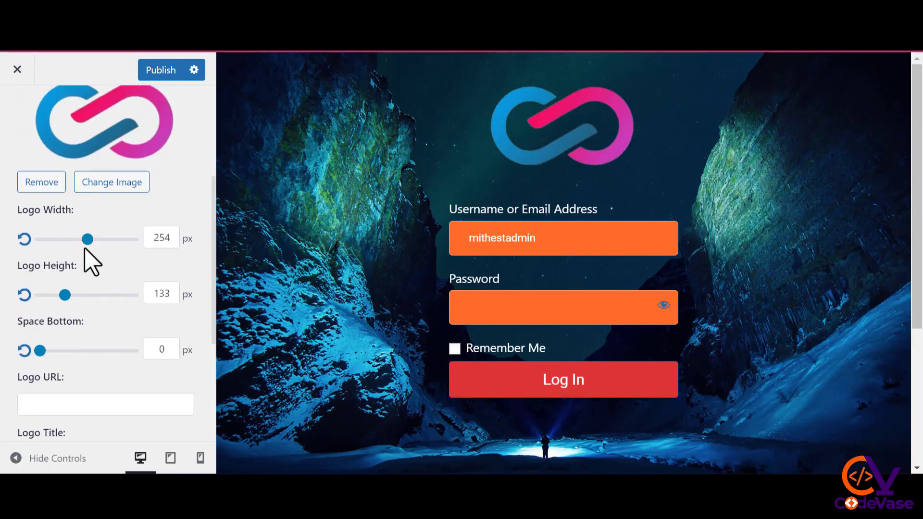
# - Set the logo width to 249 px and look over the logo URL, logo title and Login Page Title fields
pyautogui.moveTo(88, 238)
pyautogui.mouseDown()
pyautogui.moveTo(63, 239)
pyautogui.moveTo(87, 239)
pyautogui.mouseUp()
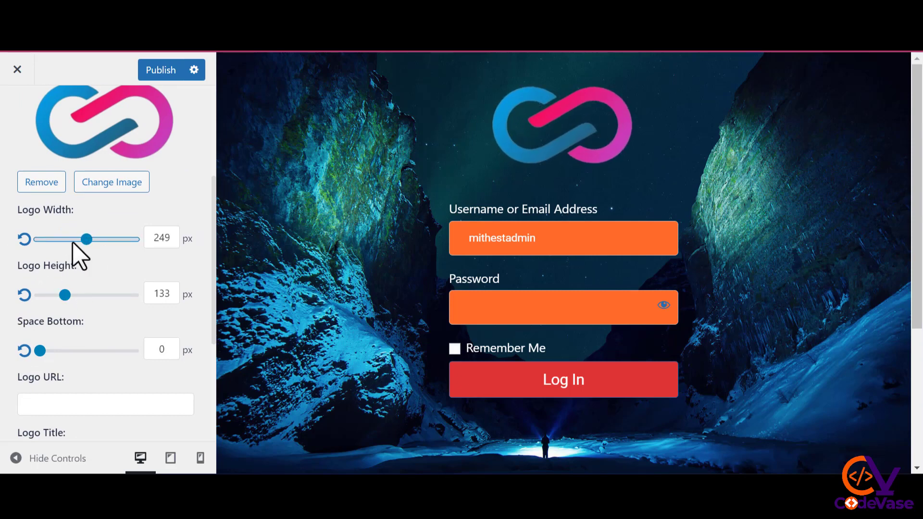
pyautogui.scroll(-4, 91, 330)
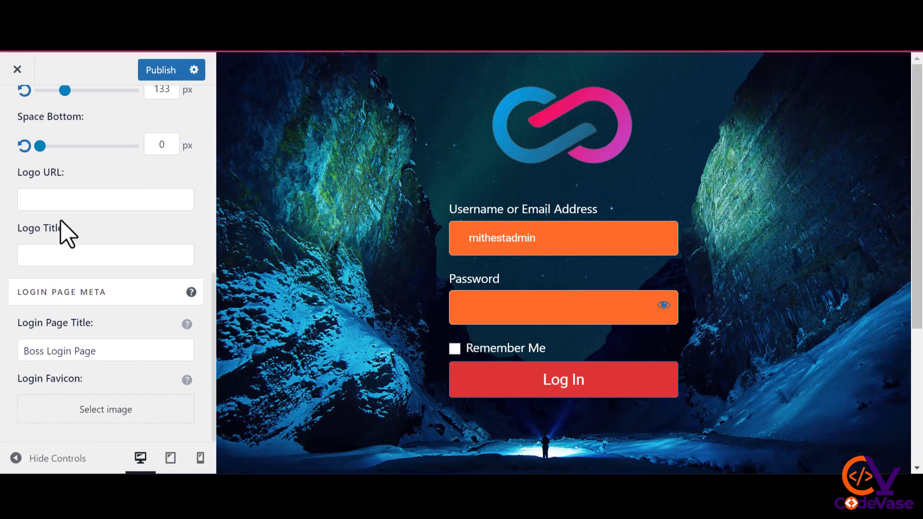
pyautogui.moveTo(16, 321); pyautogui.dragTo(87, 323)
pyautogui.click(88, 326)
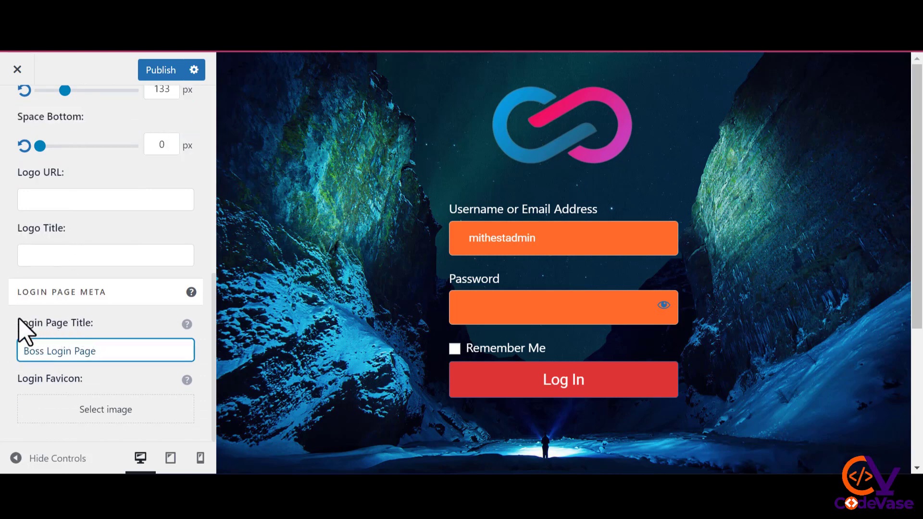
pyautogui.moveTo(73, 355); pyautogui.dragTo(22, 367)
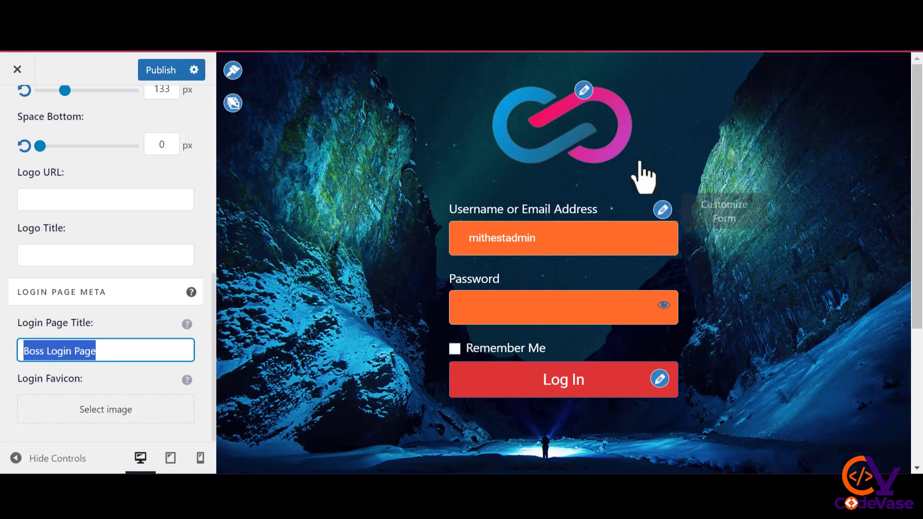
pyautogui.scroll(8, 88, 323)
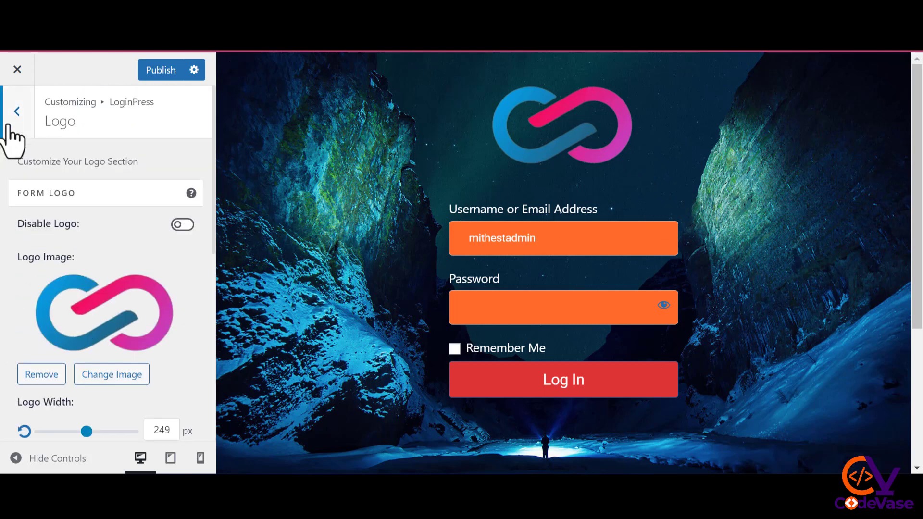
# - In the Background settings, try the cherry blossom, cyclist and cat gallery images, and return to the blue night canyon image
pyautogui.click(11, 120)
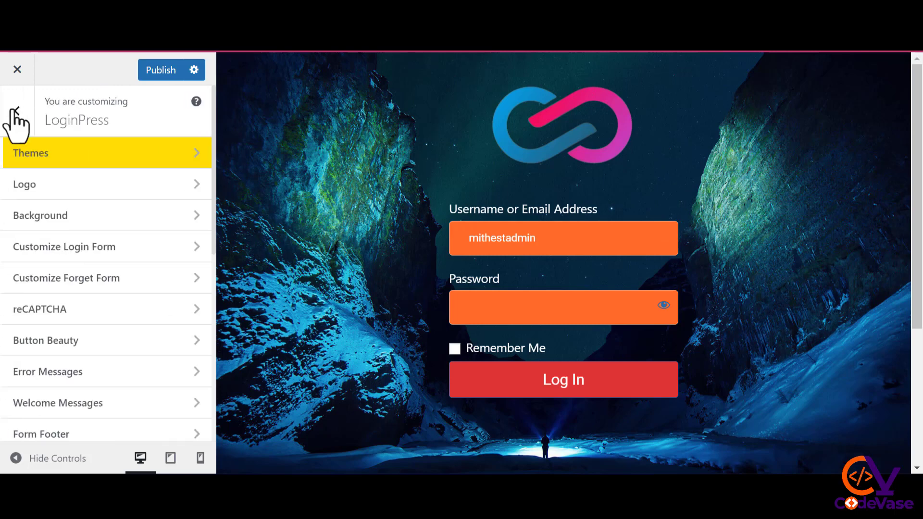
pyautogui.click(69, 218)
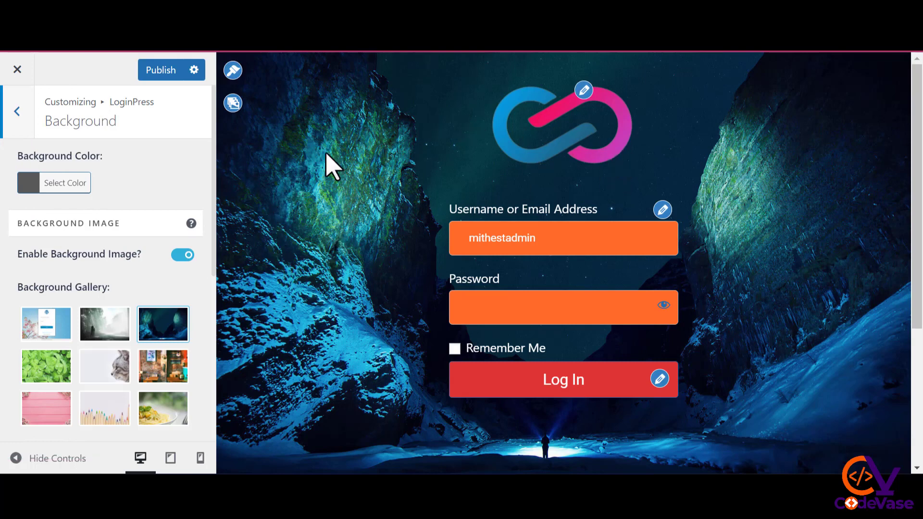
pyautogui.scroll(-2, 99, 320)
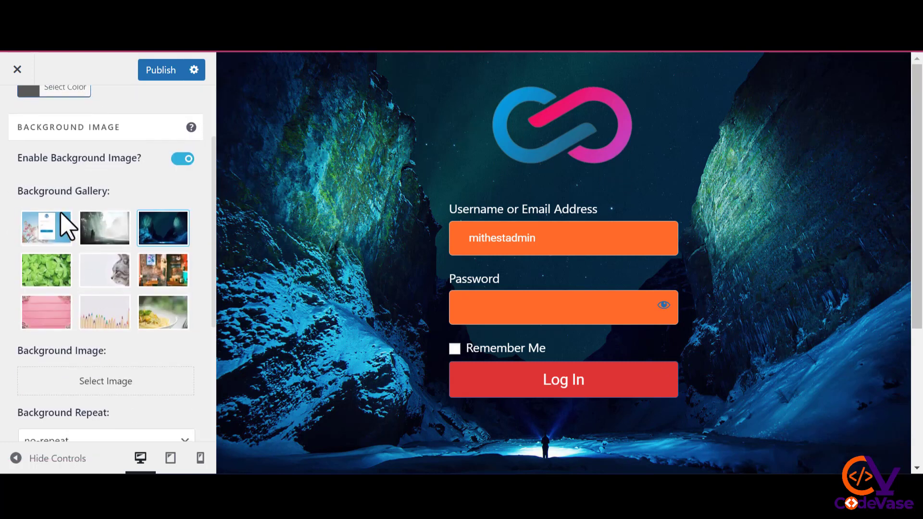
pyautogui.click(45, 239)
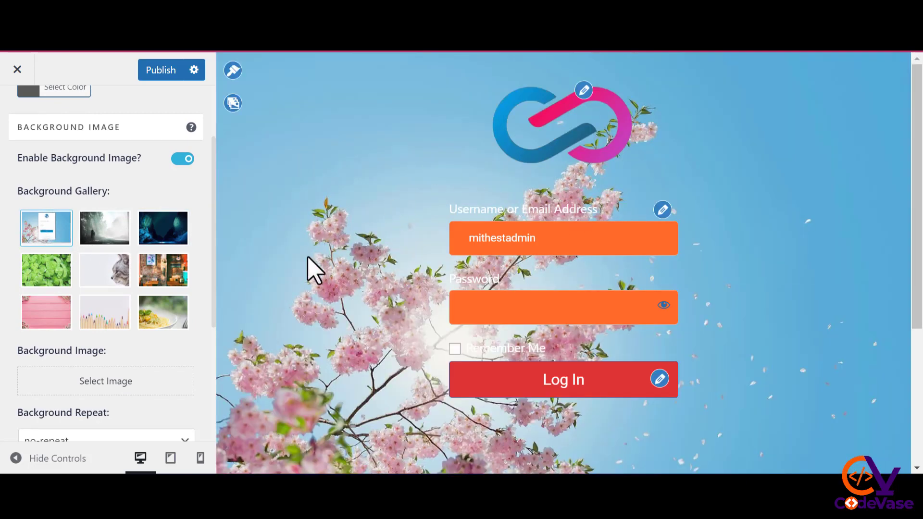
pyautogui.click(104, 243)
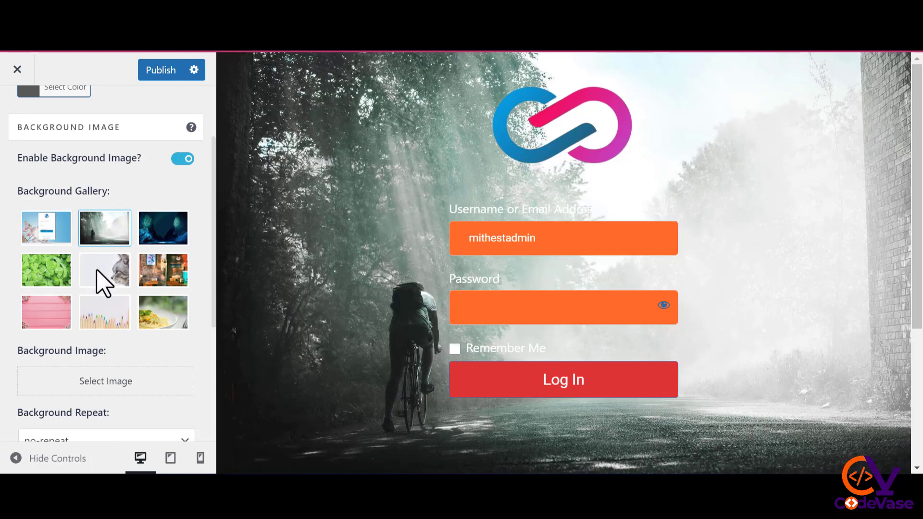
pyautogui.click(98, 270)
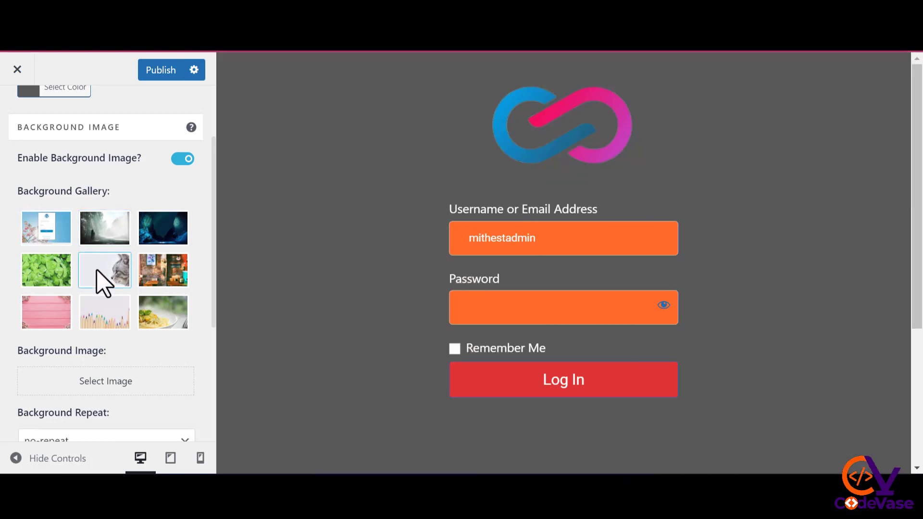
pyautogui.scroll(-4, 181, 288)
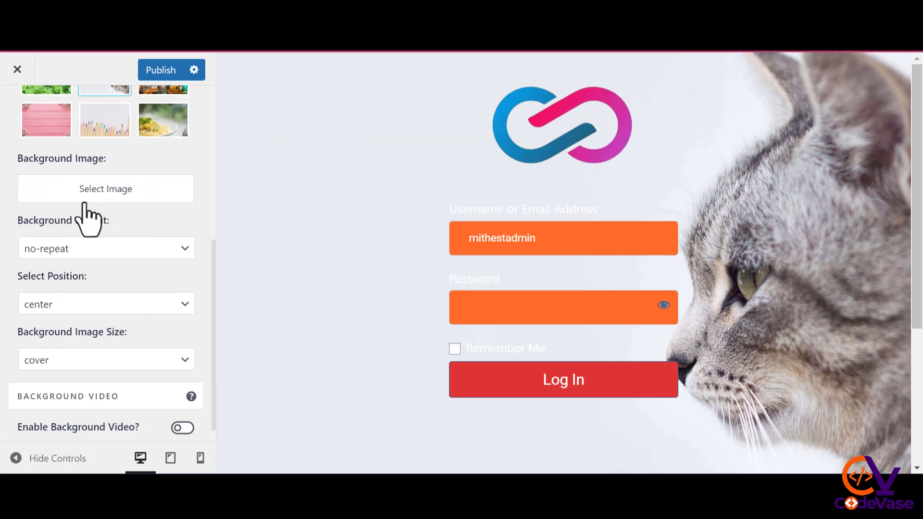
pyautogui.scroll(6, 175, 181)
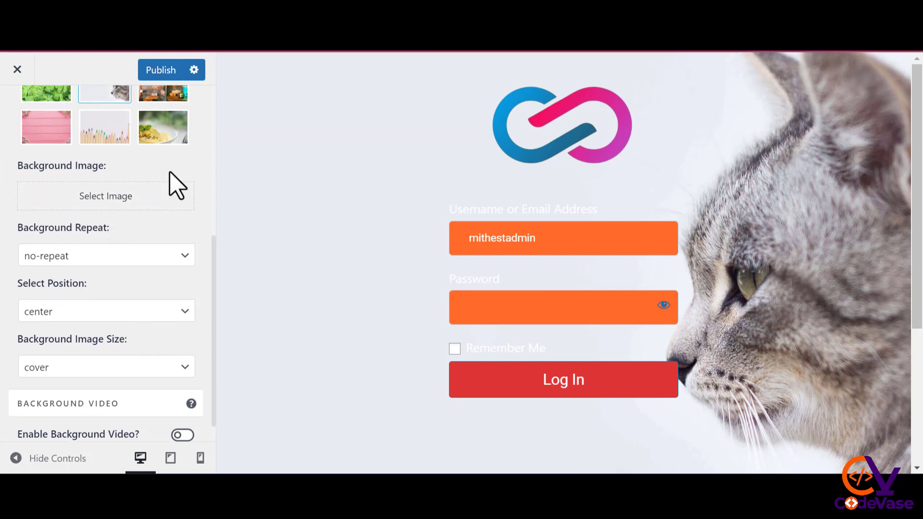
pyautogui.click(155, 328)
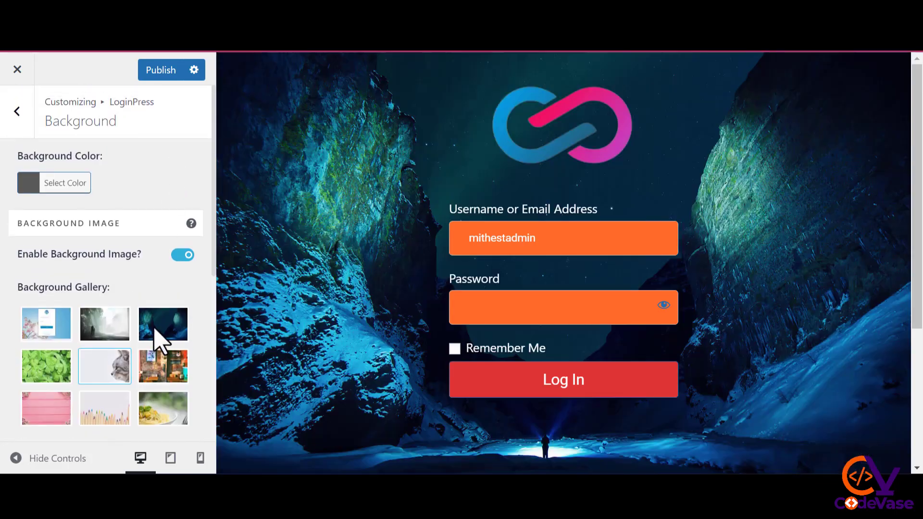
pyautogui.scroll(-6, 159, 341)
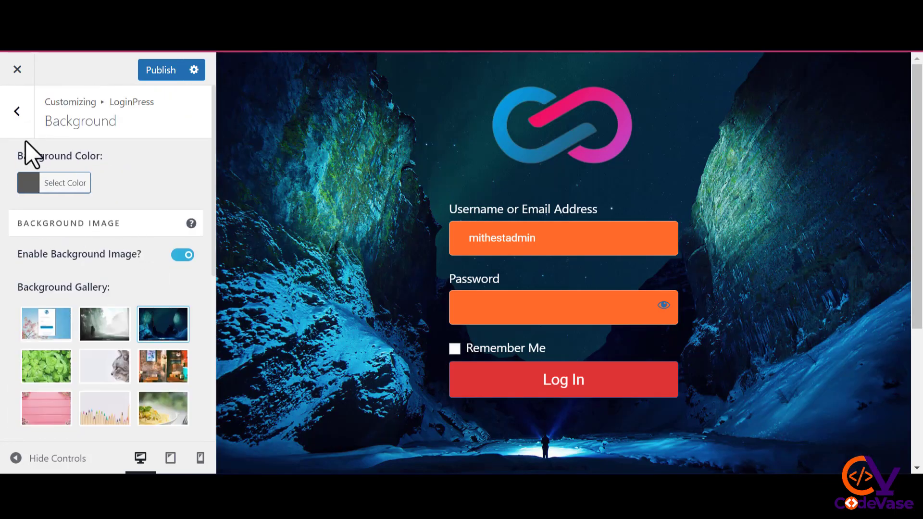
# - Open the Customize Login Form settings and find the Enable Form Transparency option
pyautogui.click(15, 129)
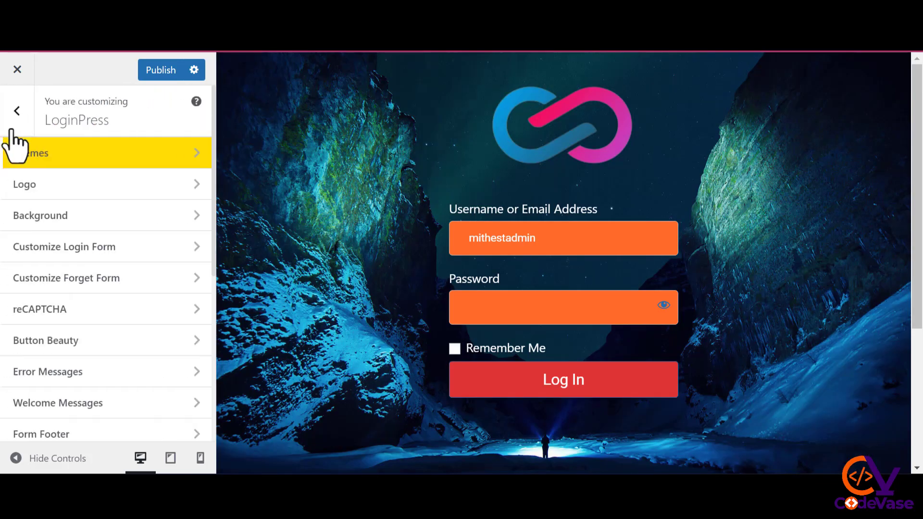
pyautogui.click(98, 255)
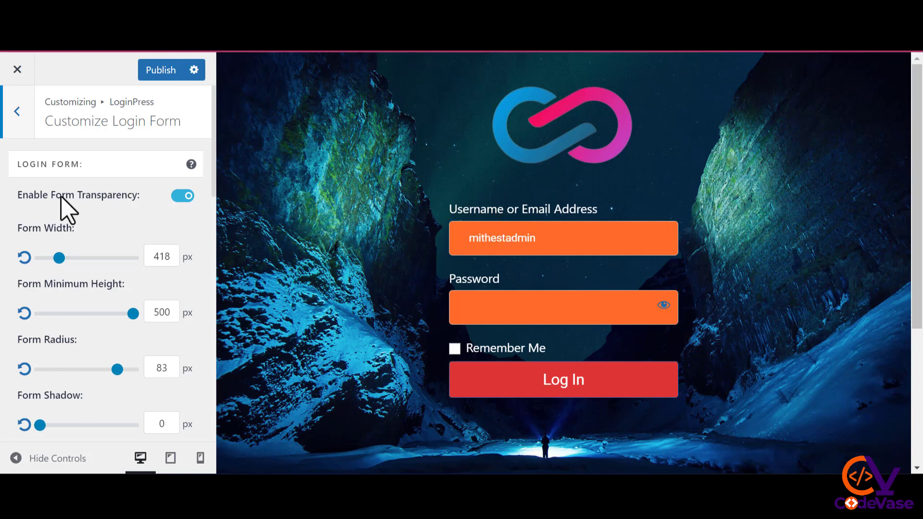
pyautogui.moveTo(12, 194); pyautogui.dragTo(134, 206)
pyautogui.click(148, 200)
# - Try the login form with Form Transparency disabled, and switch the option back on
pyautogui.click(182, 196)
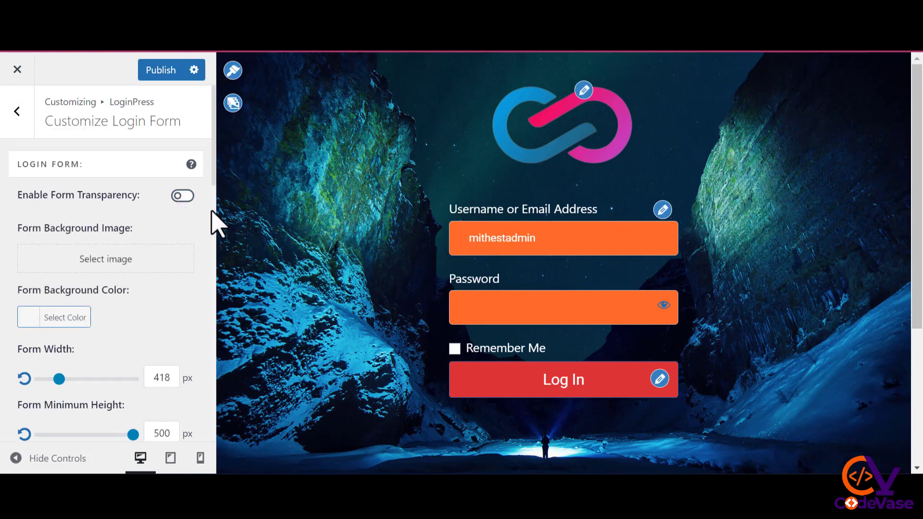
pyautogui.click(182, 196)
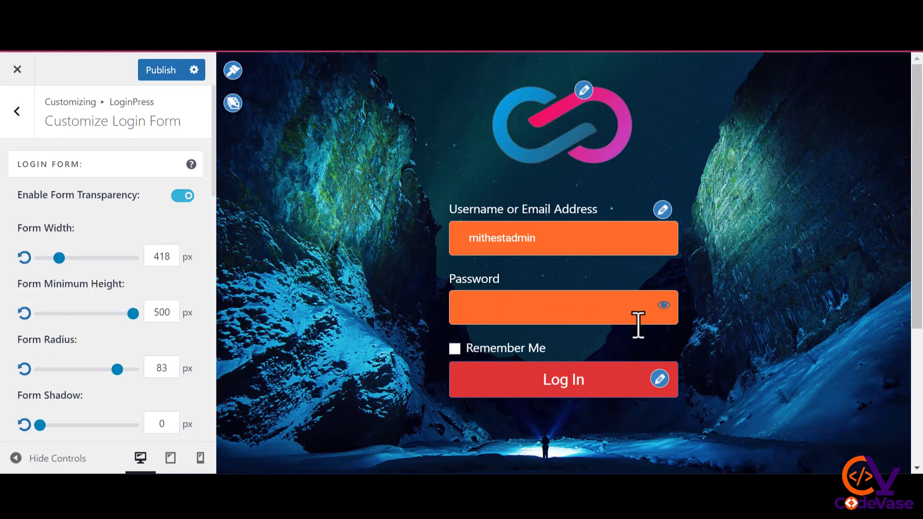
pyautogui.click(182, 197)
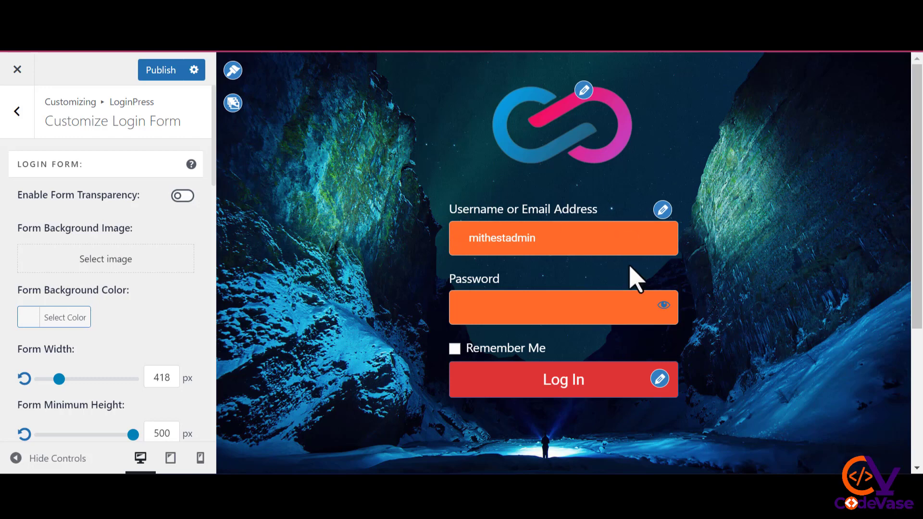
pyautogui.click(182, 195)
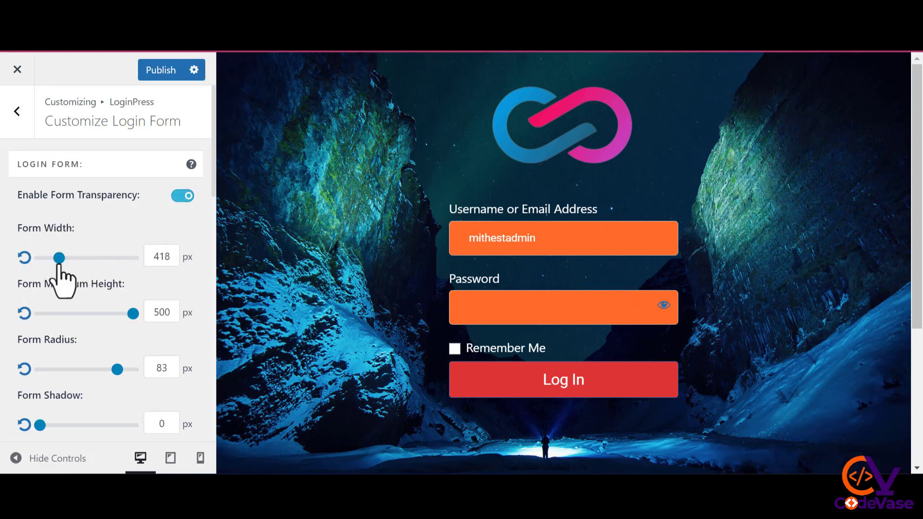
# - Increase the form width moderately and look through the remaining form settings as far as the Input Fields options
pyautogui.moveTo(59, 262)
pyautogui.mouseDown()
pyautogui.moveTo(40, 263)
pyautogui.moveTo(72, 263)
pyautogui.mouseUp()
pyautogui.scroll(-5, 106, 312)
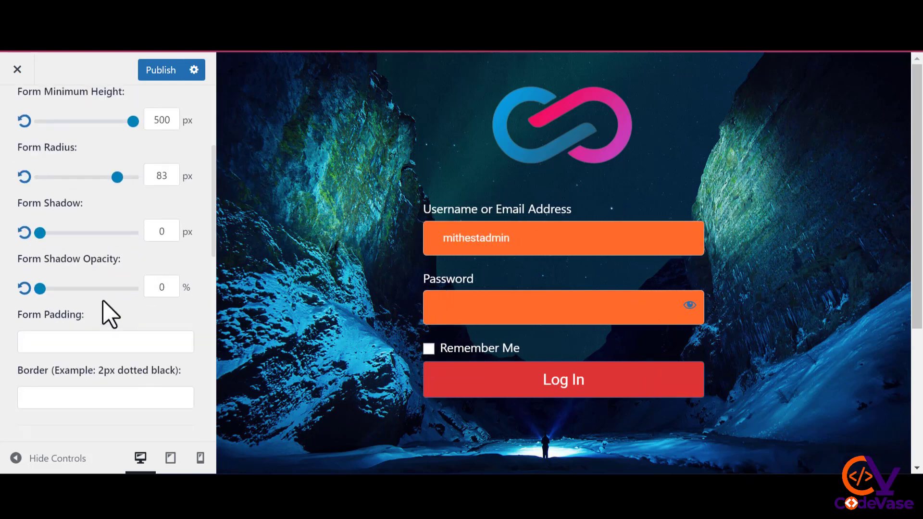
pyautogui.scroll(-8, 96, 329)
pyautogui.scroll(4, 86, 261)
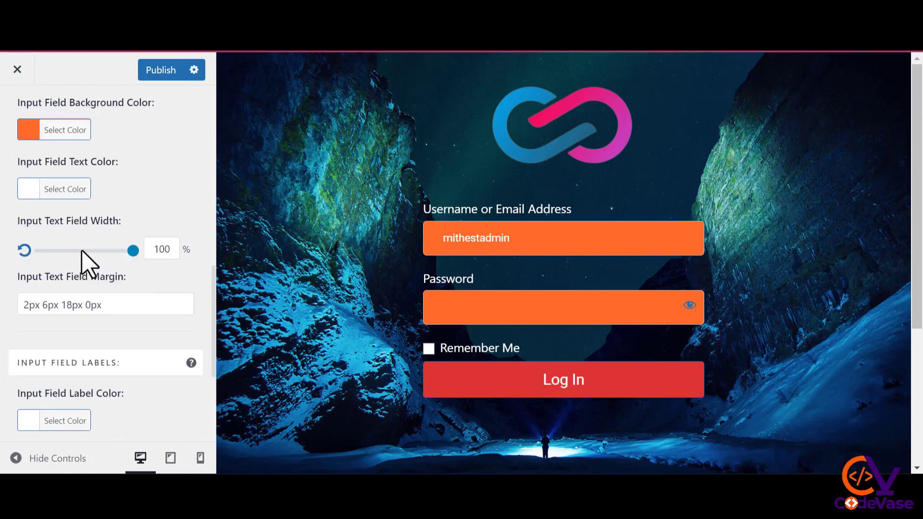
pyautogui.scroll(1, 82, 234)
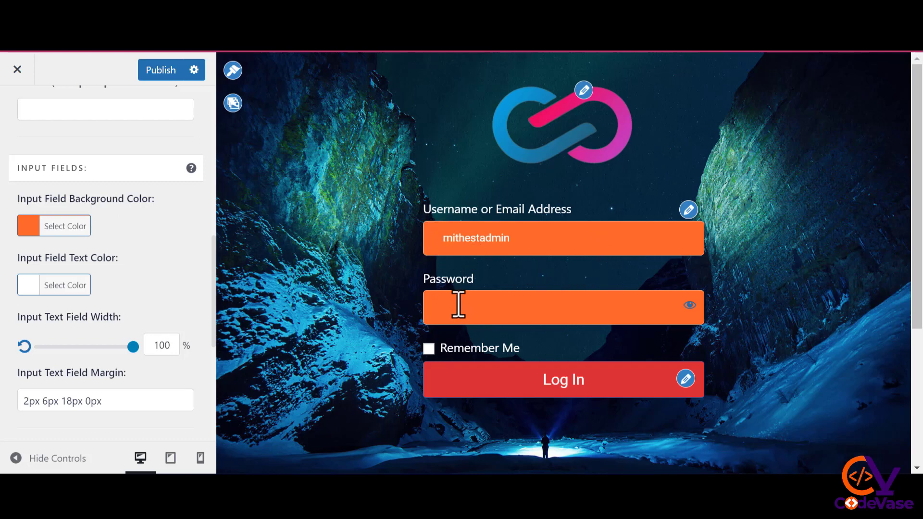
# - Replace the username in the previewed login form with the sample text fsdggsdgdgd
pyautogui.click(605, 305)
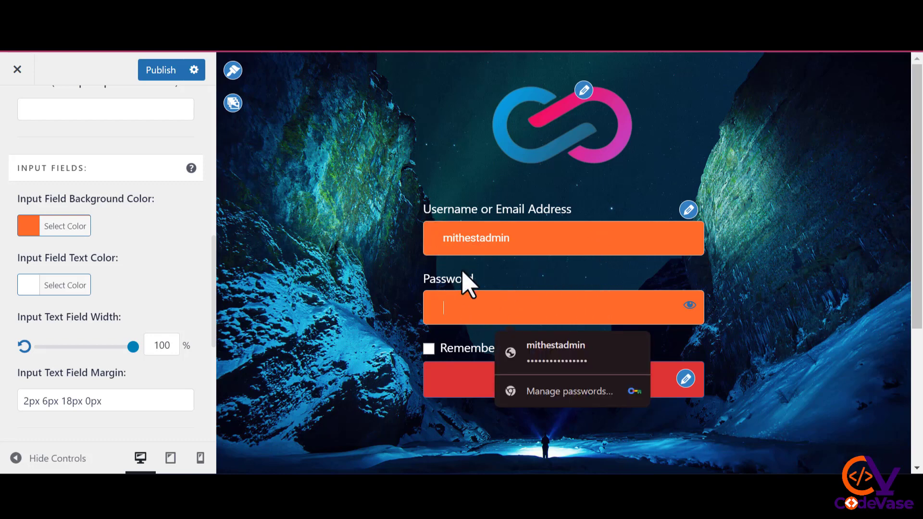
pyautogui.click(470, 243)
pyautogui.doubleClick(482, 242)
pyautogui.write('fsdggsdgdgd')
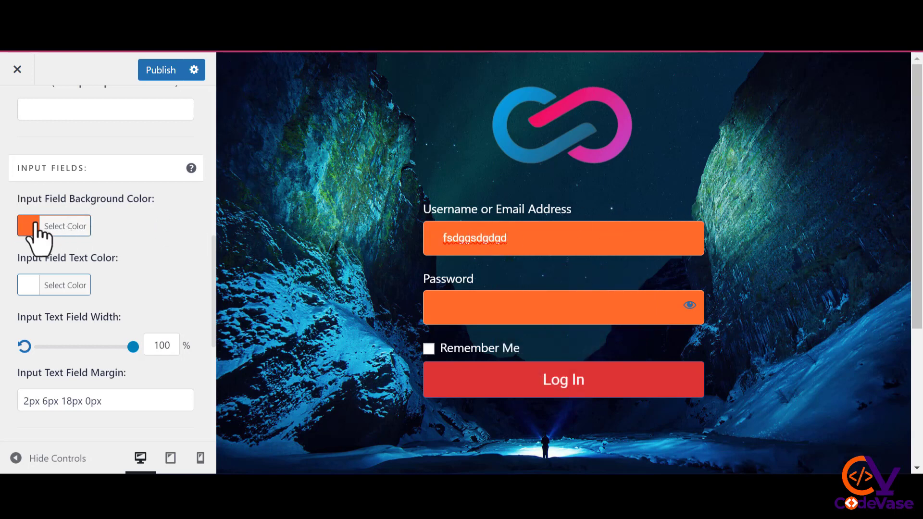
# - Try blue, yellow, dark green, white and grey as the input field background color, settling on red #dd3333
pyautogui.click(72, 225)
pyautogui.click(111, 283)
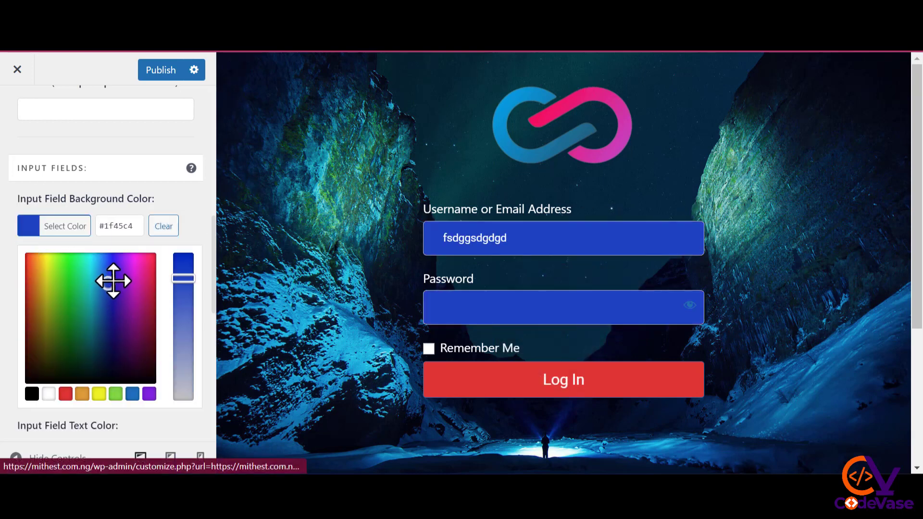
pyautogui.click(46, 260)
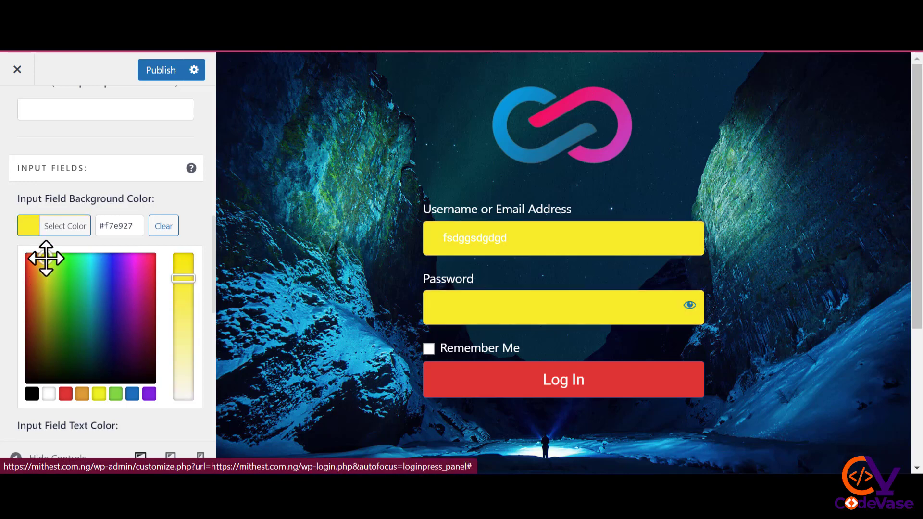
pyautogui.click(57, 356)
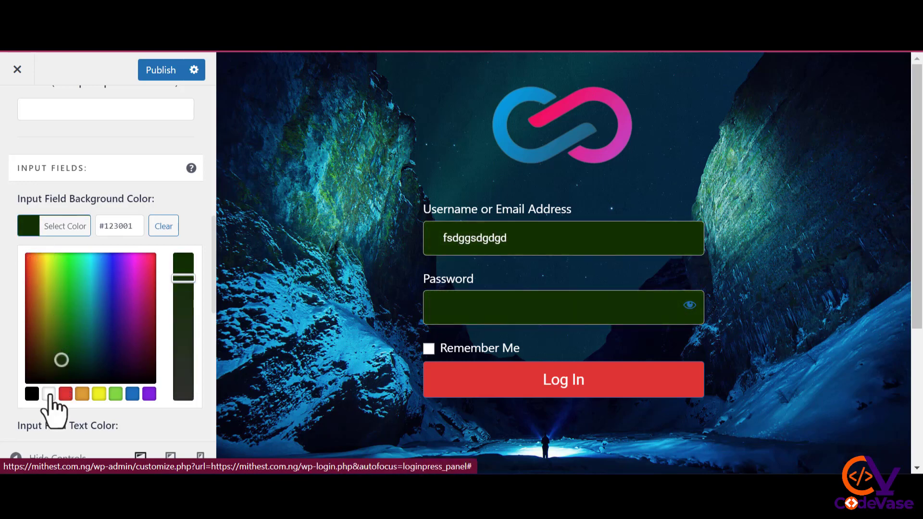
pyautogui.click(48, 394)
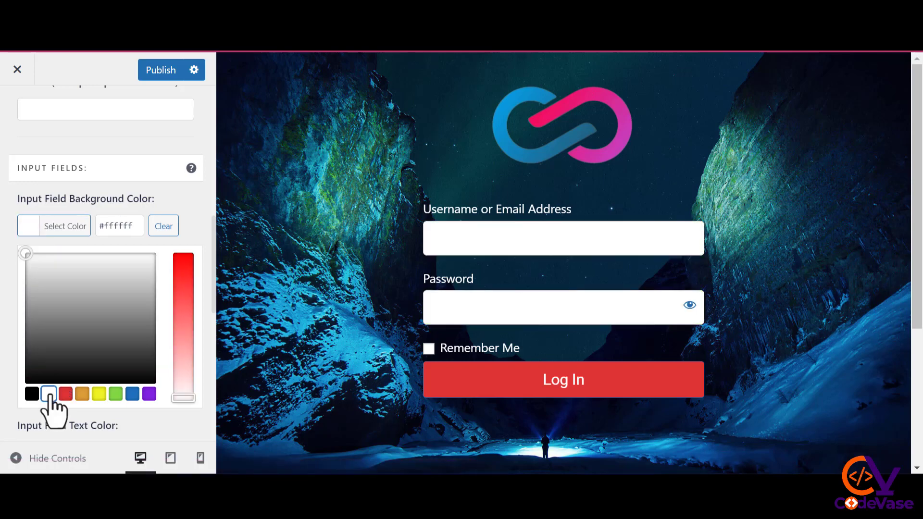
pyautogui.click(54, 299)
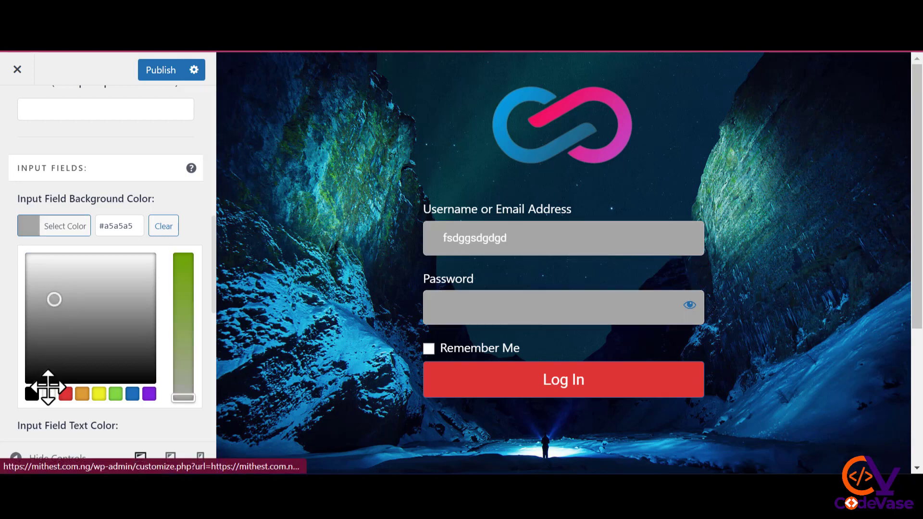
pyautogui.moveTo(49, 387); pyautogui.dragTo(39, 265)
pyautogui.click(66, 394)
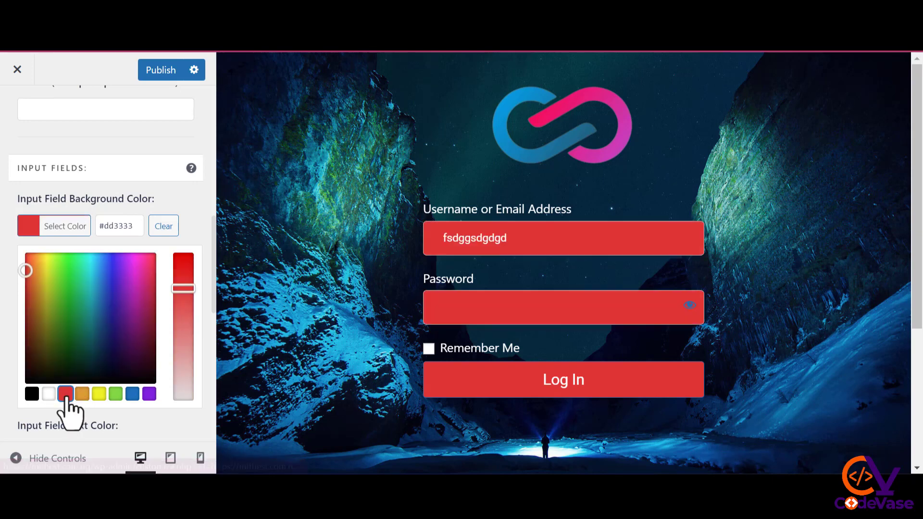
pyautogui.click(2, 232)
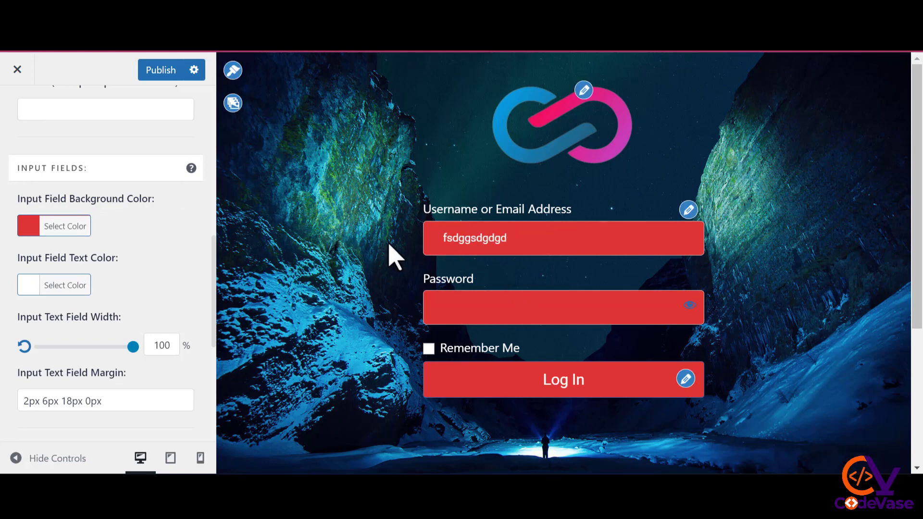
# - Set the input field text color to dark grey #3d3d3d
pyautogui.click(31, 287)
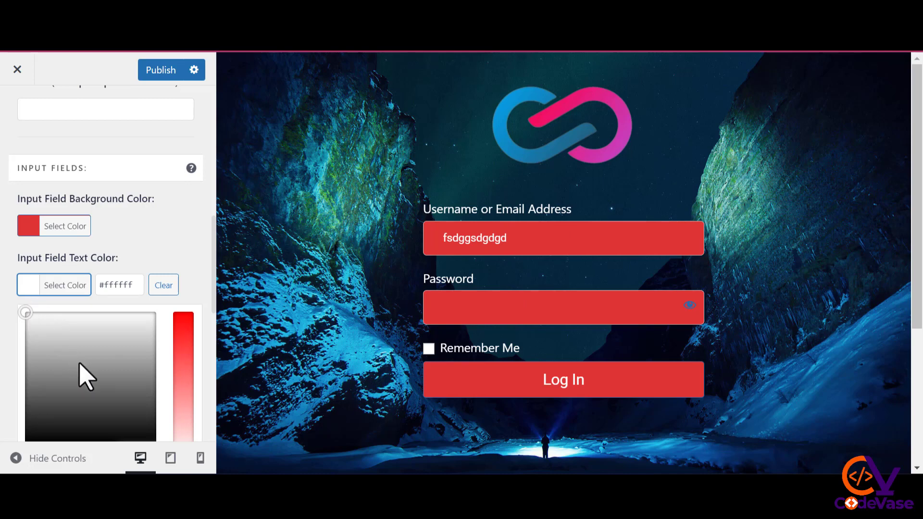
pyautogui.moveTo(79, 364)
pyautogui.mouseDown()
pyautogui.moveTo(50, 394)
pyautogui.moveTo(108, 412)
pyautogui.mouseUp()
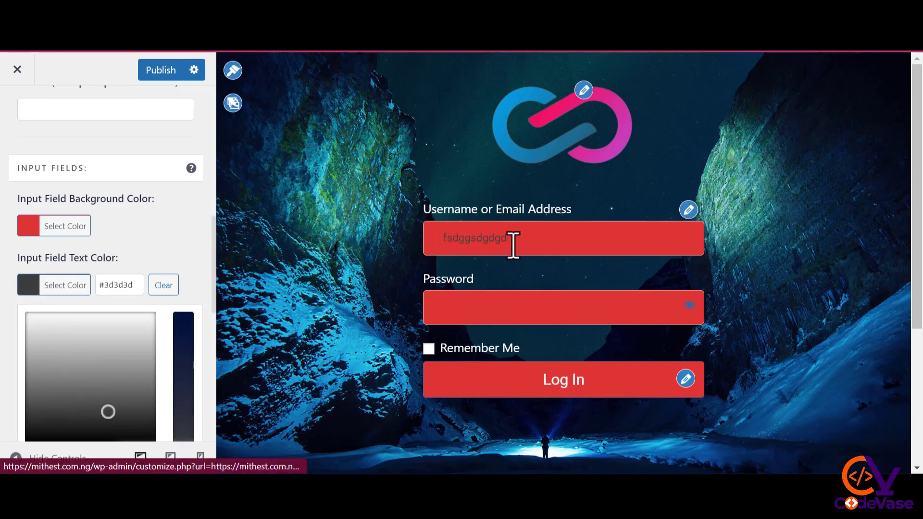
# - Set the input field text color to white #ffffff
pyautogui.moveTo(35, 318); pyautogui.dragTo(29, 309)
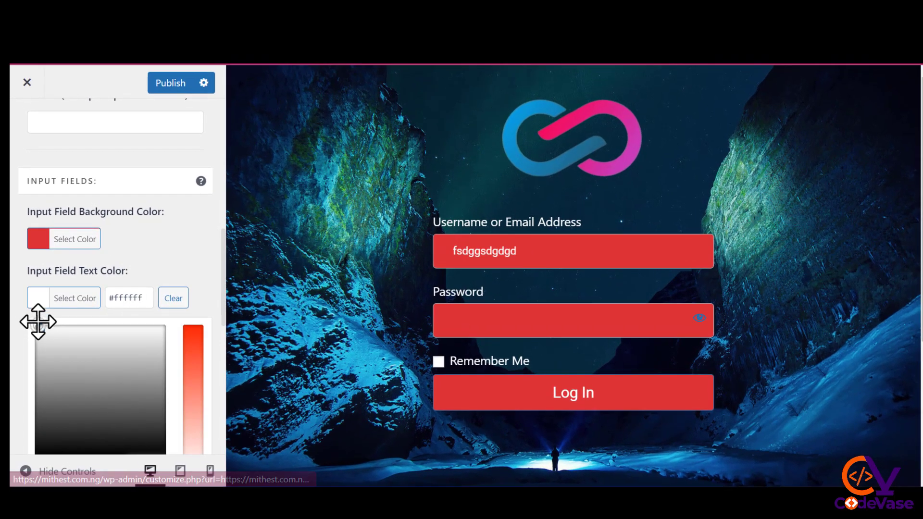
pyautogui.click(108, 268)
pyautogui.scroll(-1, 124, 312)
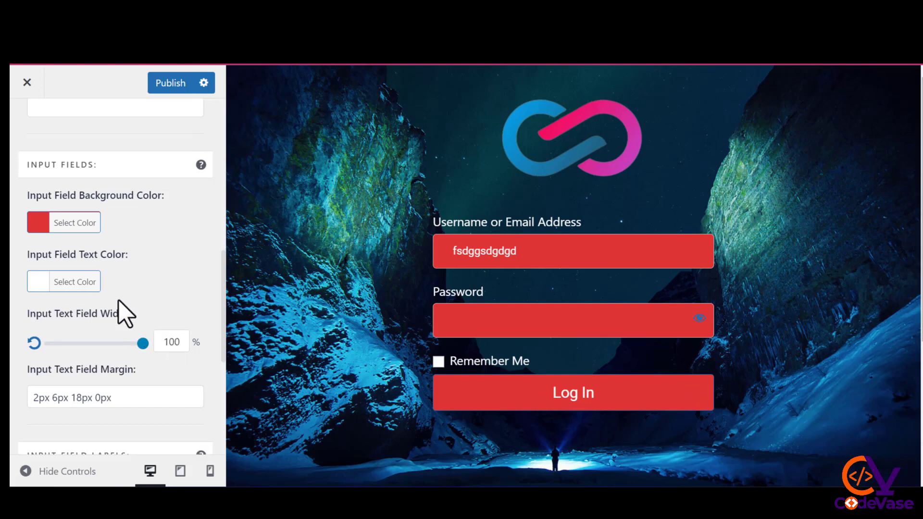
# - Try green #81d742 as the input field label color, then return it to white #ffffff
pyautogui.scroll(-3, 124, 315)
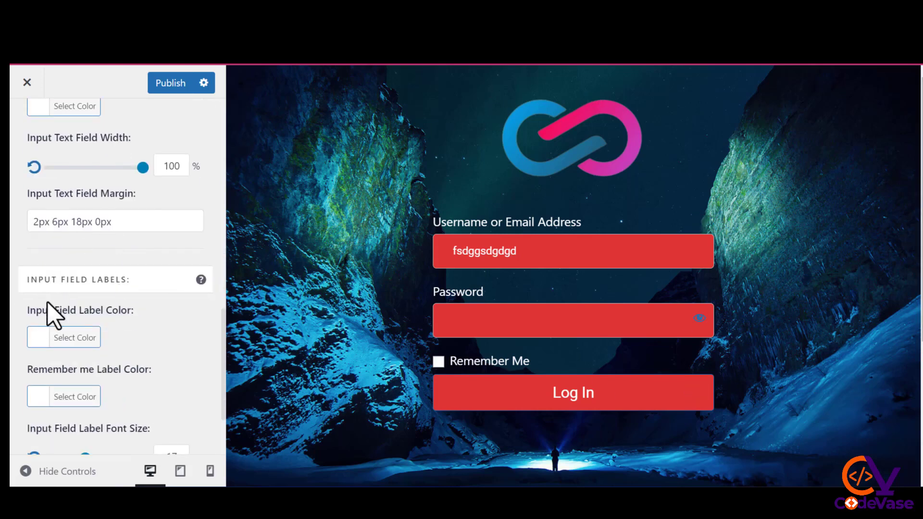
pyautogui.moveTo(31, 304); pyautogui.dragTo(86, 314)
pyautogui.scroll(-2, 139, 292)
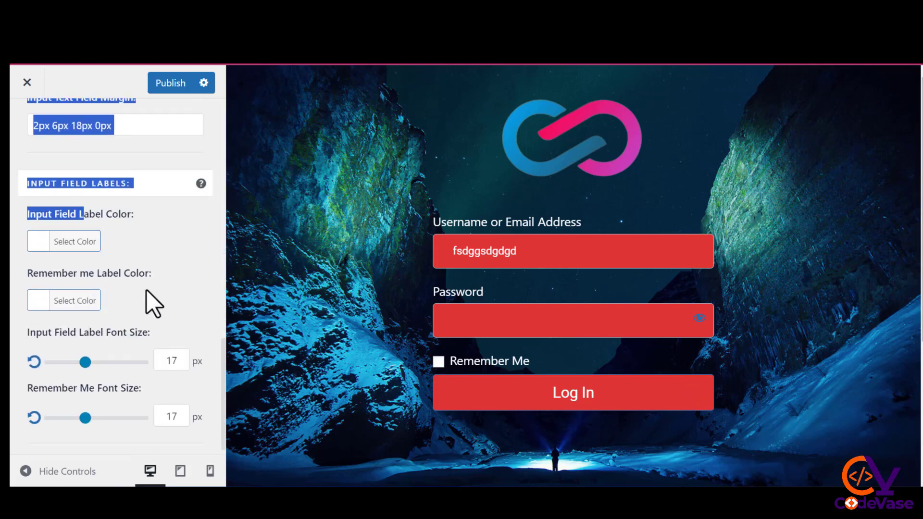
pyautogui.click(152, 254)
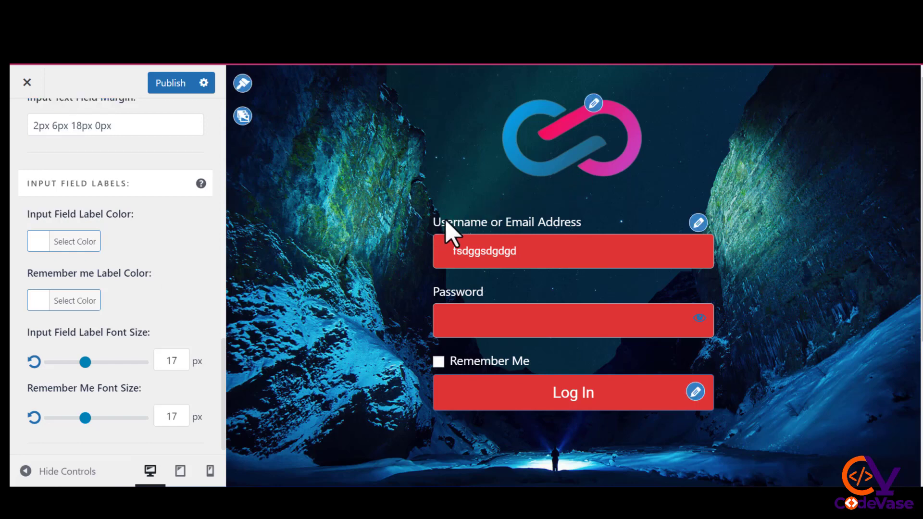
pyautogui.moveTo(440, 223); pyautogui.dragTo(564, 222)
pyautogui.moveTo(464, 292); pyautogui.dragTo(420, 287)
pyautogui.click(42, 244)
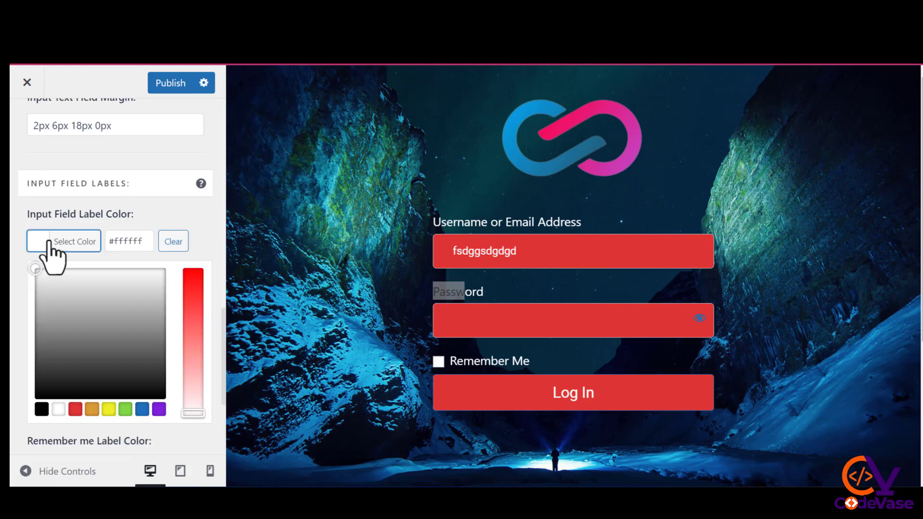
pyautogui.click(125, 409)
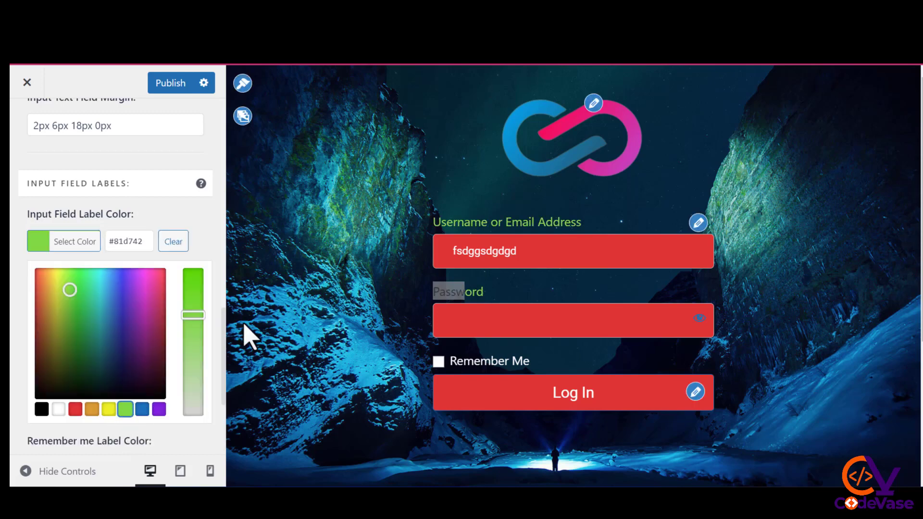
pyautogui.moveTo(74, 280)
pyautogui.mouseDown()
pyautogui.moveTo(58, 290)
pyautogui.moveTo(58, 277)
pyautogui.mouseUp()
pyautogui.click(58, 409)
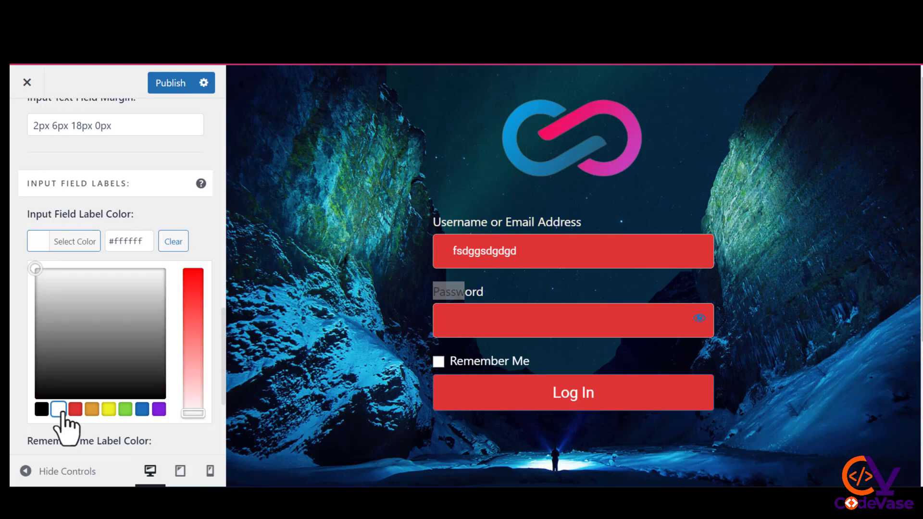
pyautogui.click(123, 212)
# - Set the input field label font size to 16 px and the Remember Me font size to 13 px
pyautogui.scroll(-1, 110, 308)
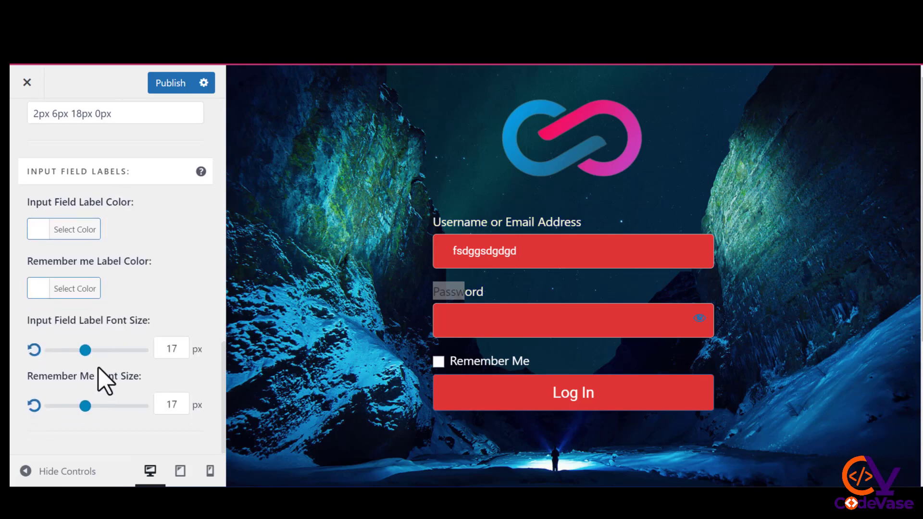
pyautogui.moveTo(85, 351)
pyautogui.mouseDown()
pyautogui.moveTo(98, 351)
pyautogui.moveTo(81, 352)
pyautogui.mouseUp()
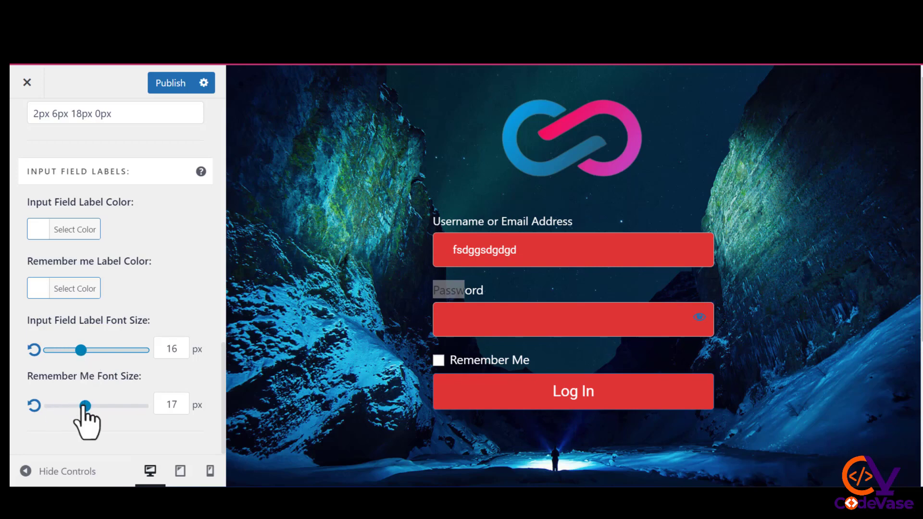
pyautogui.scroll(-2, 438, 313)
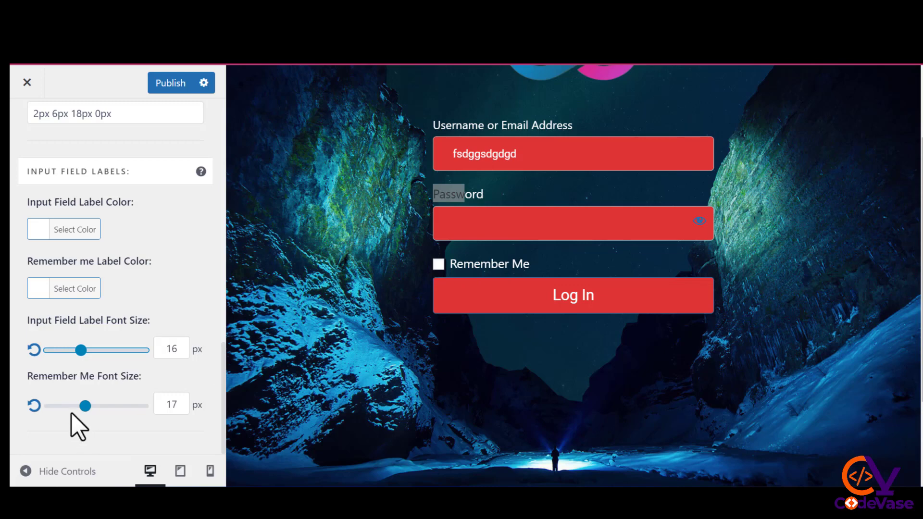
pyautogui.moveTo(85, 407); pyautogui.dragTo(68, 406)
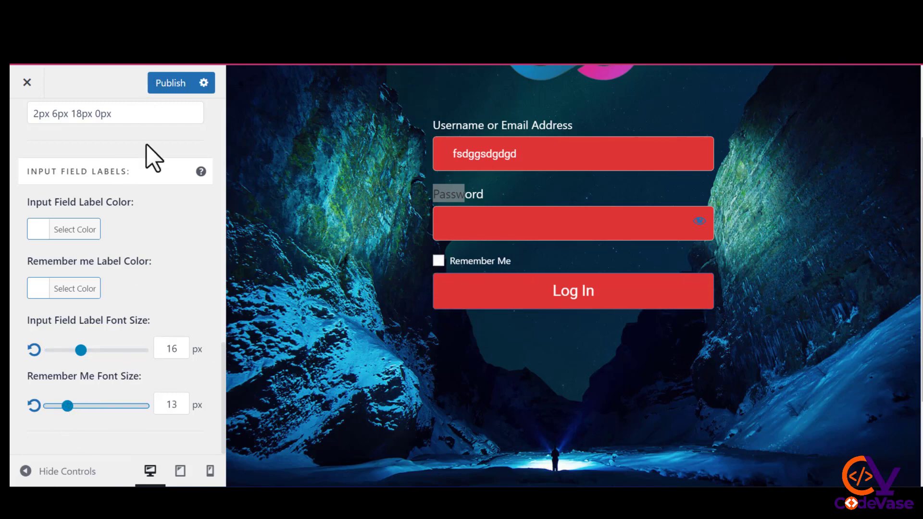
# - Set the forget form background color to orange #f27e26 and publish the changes
pyautogui.scroll(10, 121, 154)
pyautogui.click(21, 141)
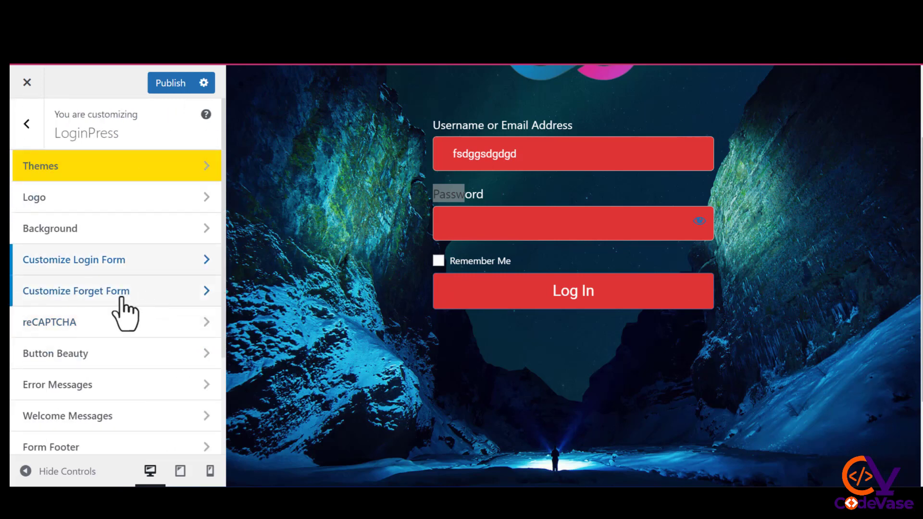
pyautogui.click(130, 293)
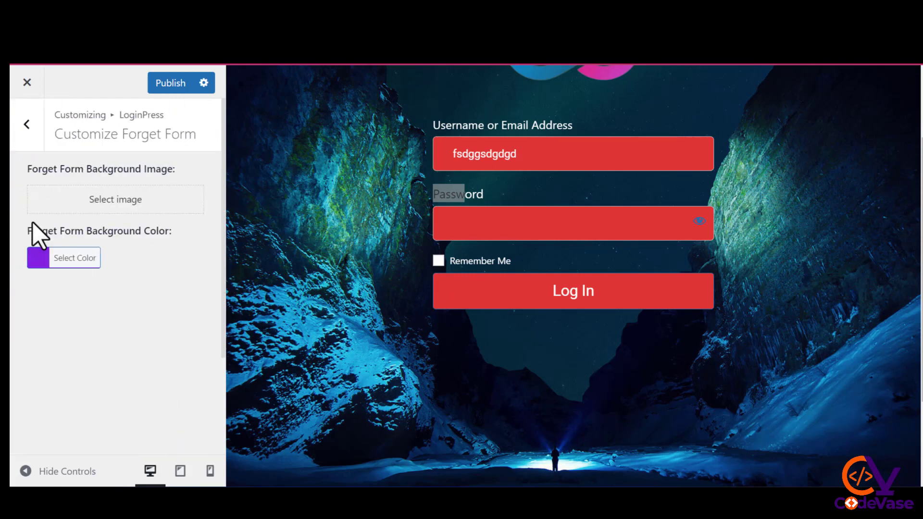
pyautogui.scroll(-2, 596, 355)
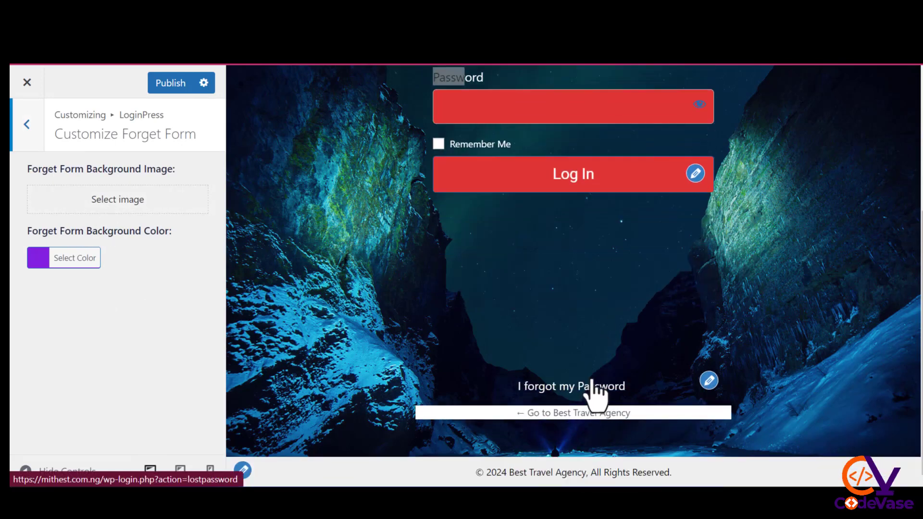
pyautogui.click(67, 261)
pyautogui.click(49, 294)
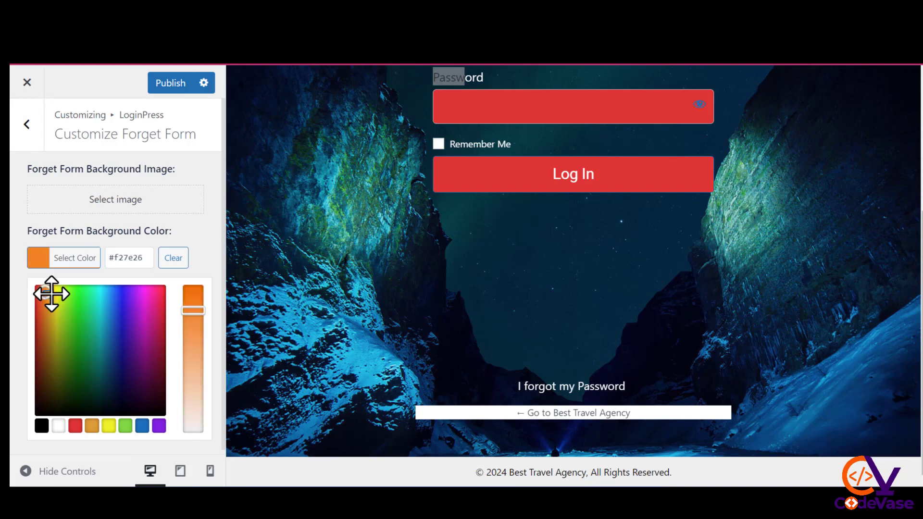
pyautogui.click(162, 83)
# - Try yellow, blue and purple as the login button color in Button Beauty, settling on bright red #ff2828
pyautogui.click(26, 133)
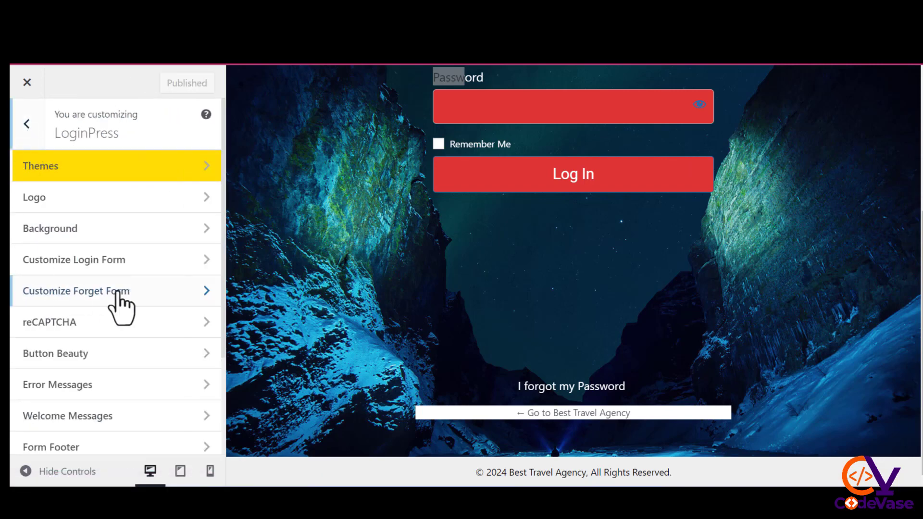
pyautogui.click(94, 363)
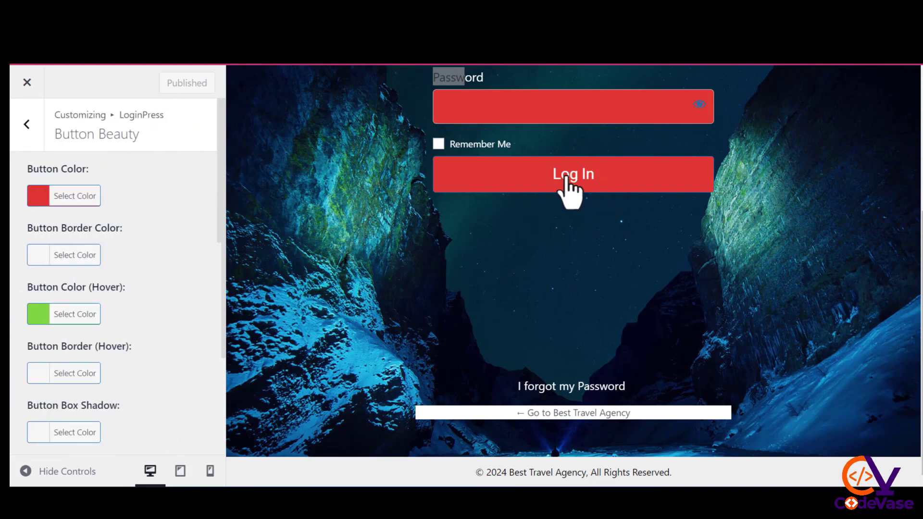
pyautogui.scroll(2, 568, 189)
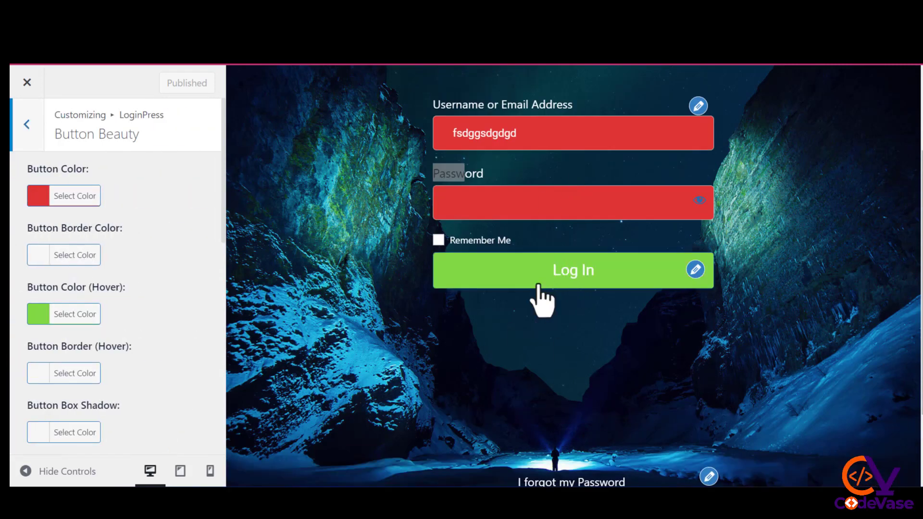
pyautogui.click(56, 200)
pyautogui.click(109, 364)
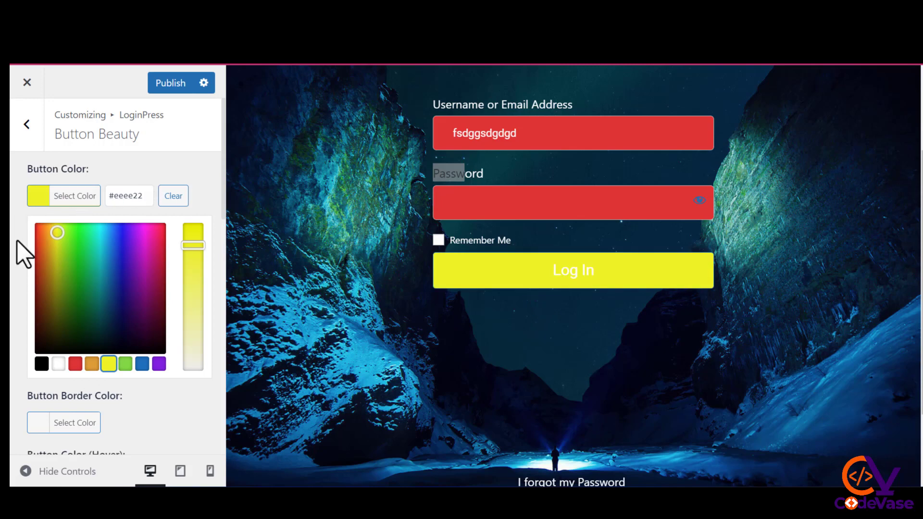
pyautogui.click(141, 364)
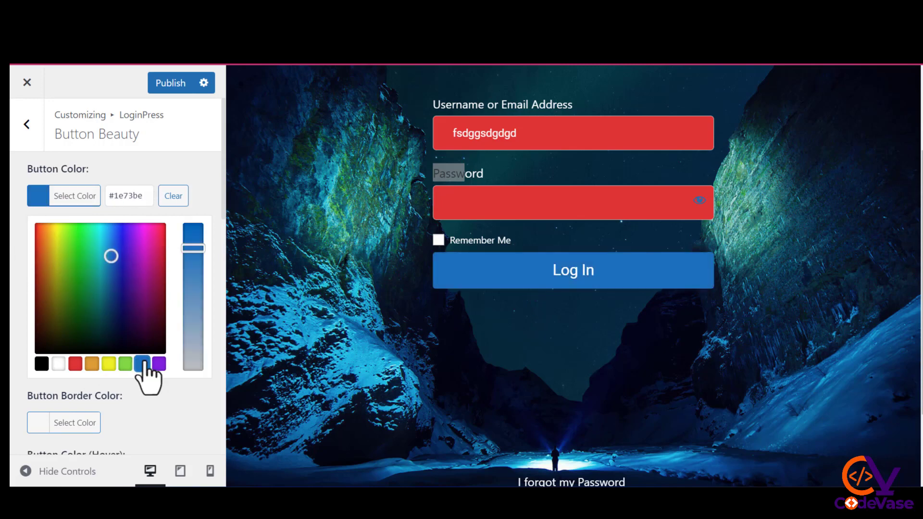
pyautogui.click(159, 364)
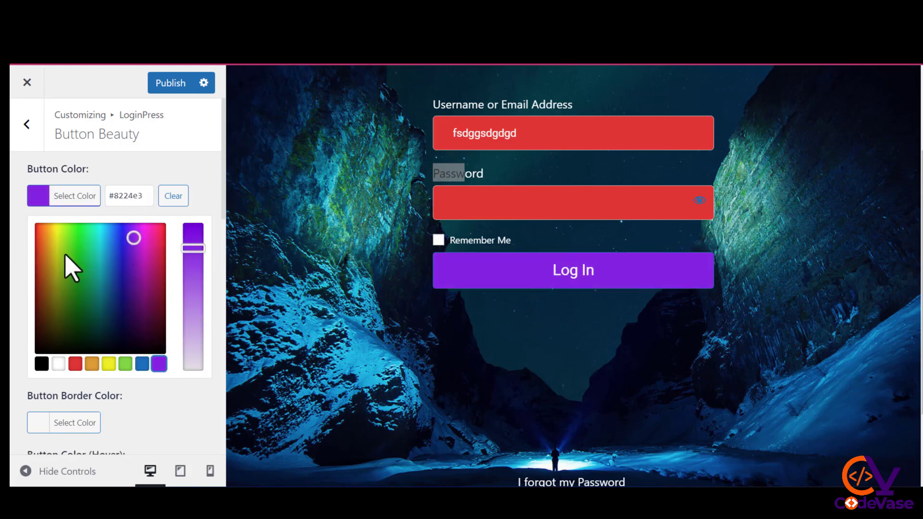
pyautogui.moveTo(44, 232); pyautogui.dragTo(31, 217)
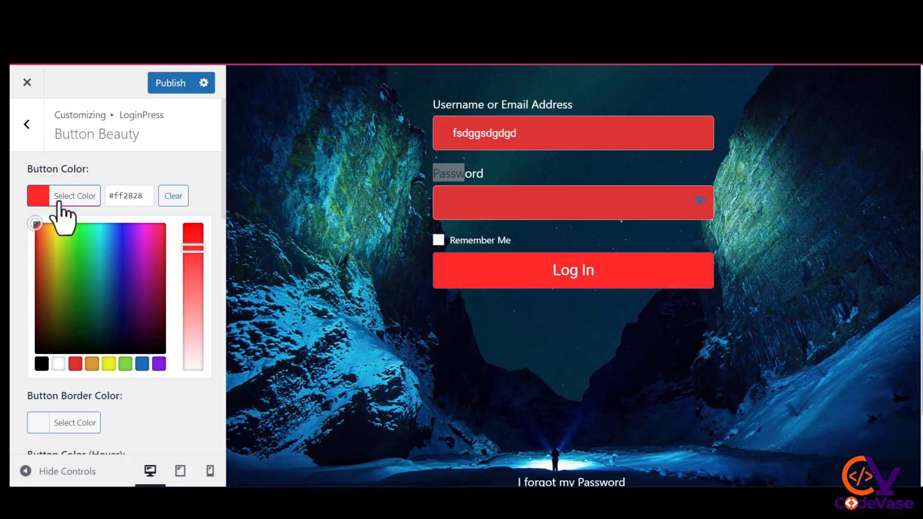
pyautogui.click(126, 152)
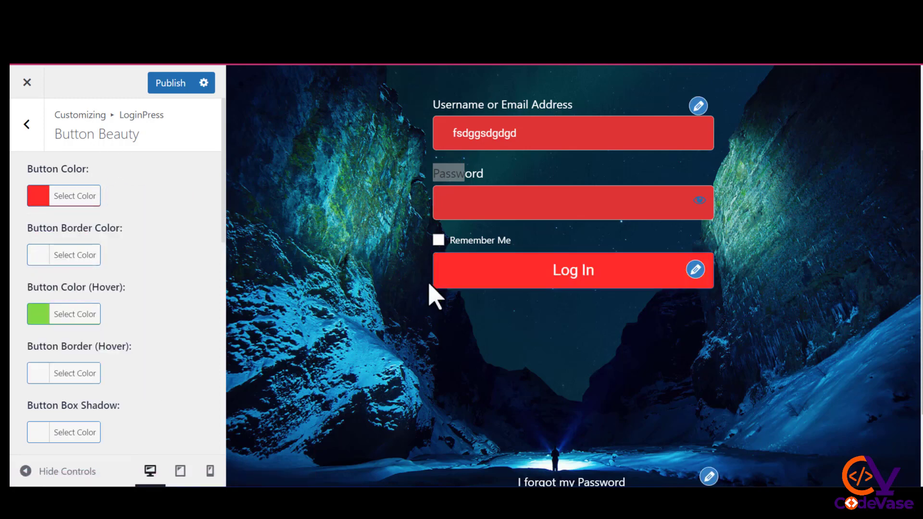
# - Set the login button's border color to white
pyautogui.click(32, 256)
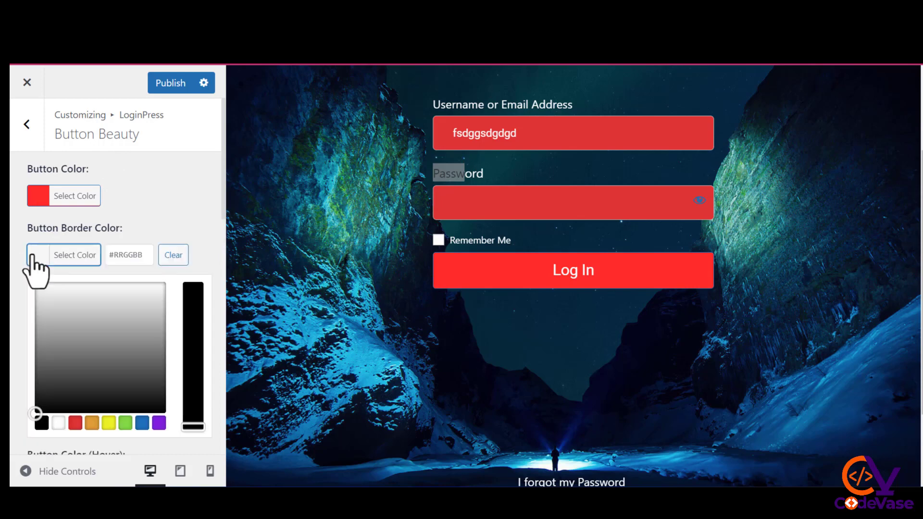
pyautogui.moveTo(52, 325); pyautogui.dragTo(34, 283)
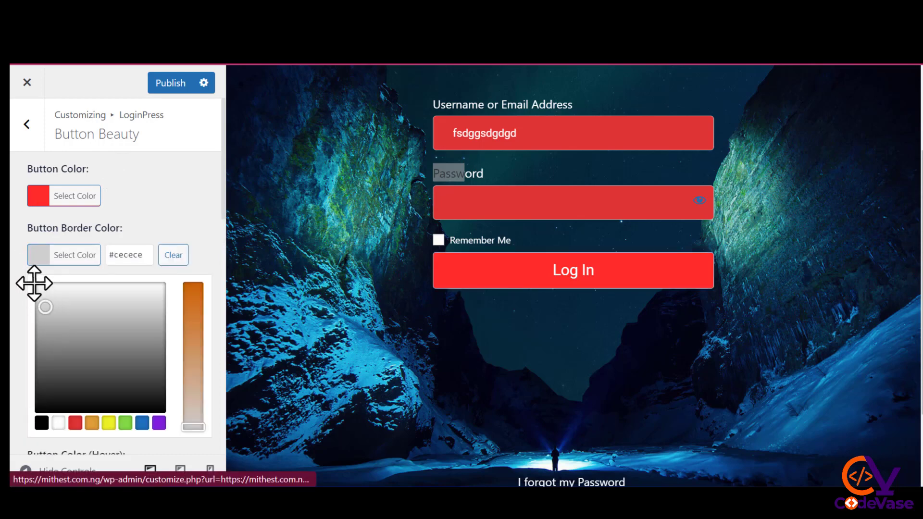
pyautogui.click(195, 223)
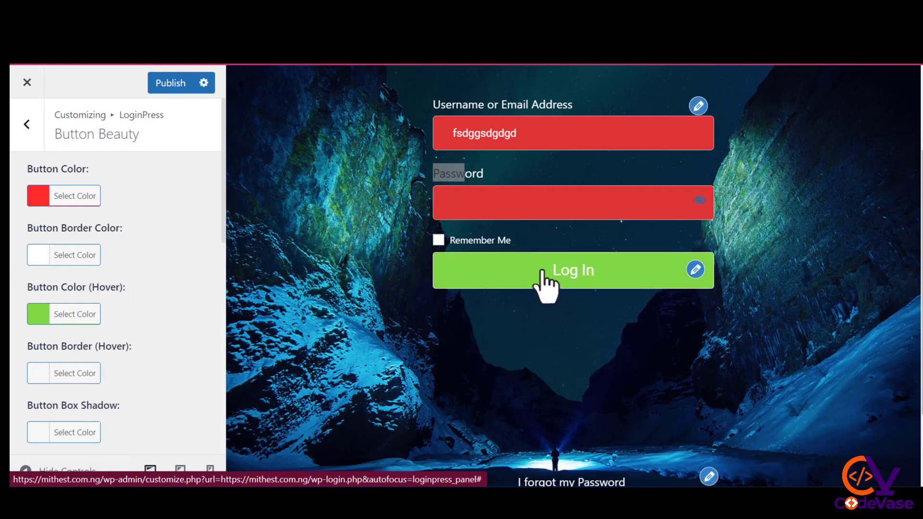
# - Set the login button's hover color to dark red #7a2424
pyautogui.click(64, 317)
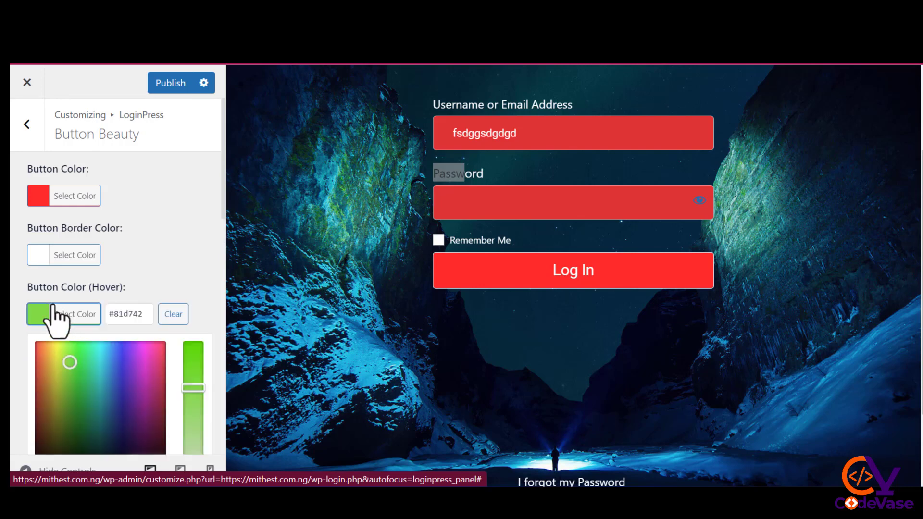
pyautogui.click(32, 409)
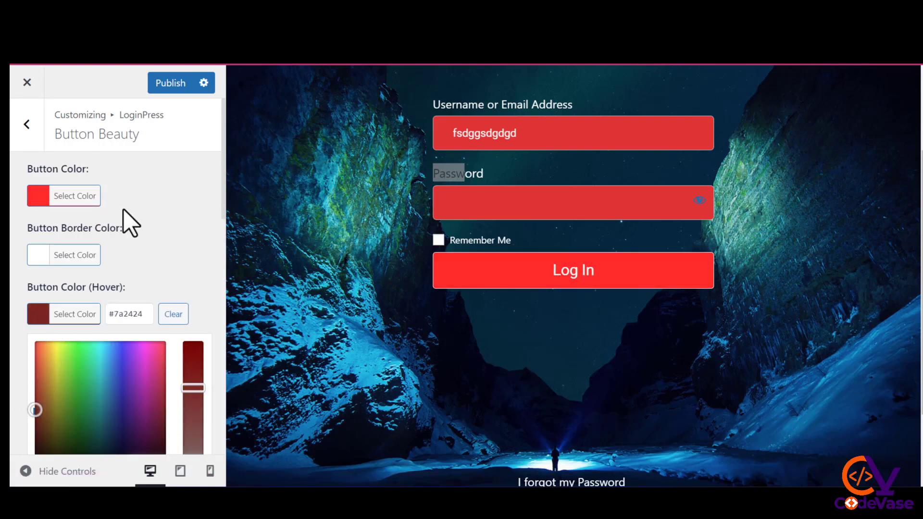
pyautogui.click(144, 247)
# - Round the login button with a 12 px radius and set its text size to 20 px
pyautogui.scroll(-8, 161, 326)
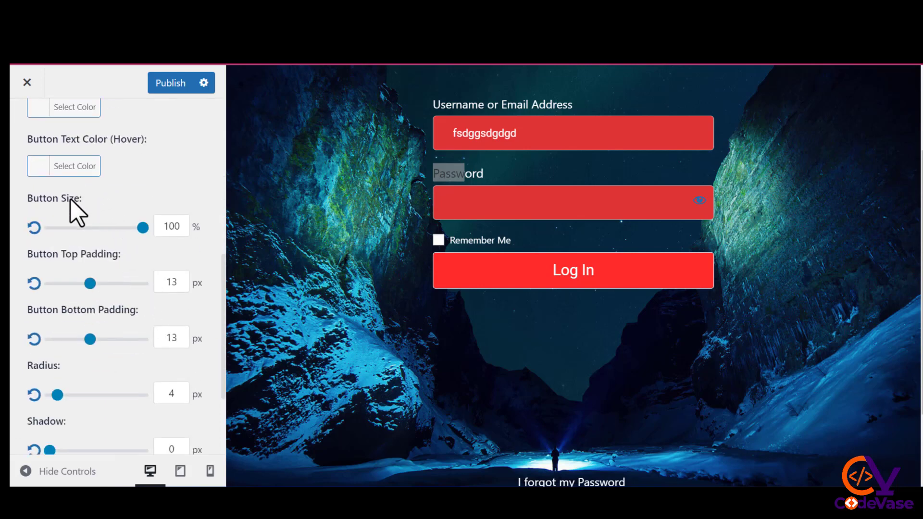
pyautogui.moveTo(142, 228); pyautogui.dragTo(165, 227)
pyautogui.scroll(-3, 89, 338)
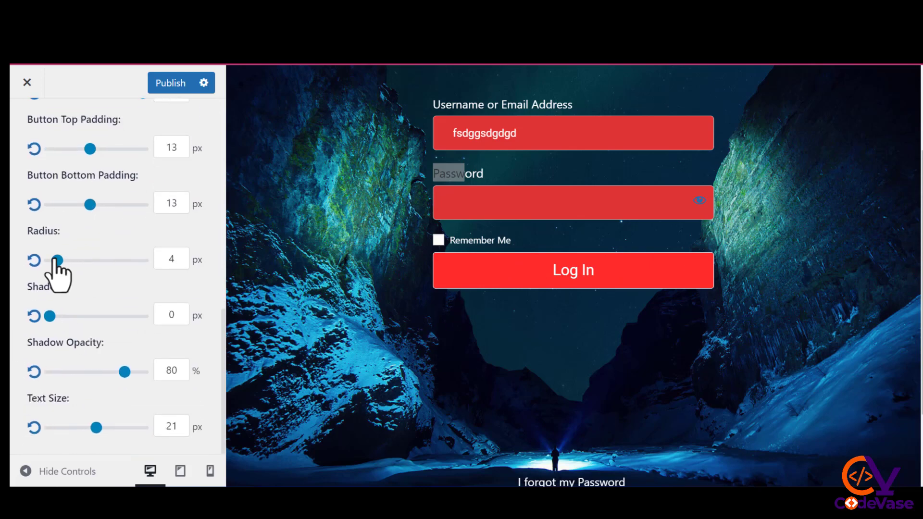
pyautogui.moveTo(57, 260); pyautogui.dragTo(72, 260)
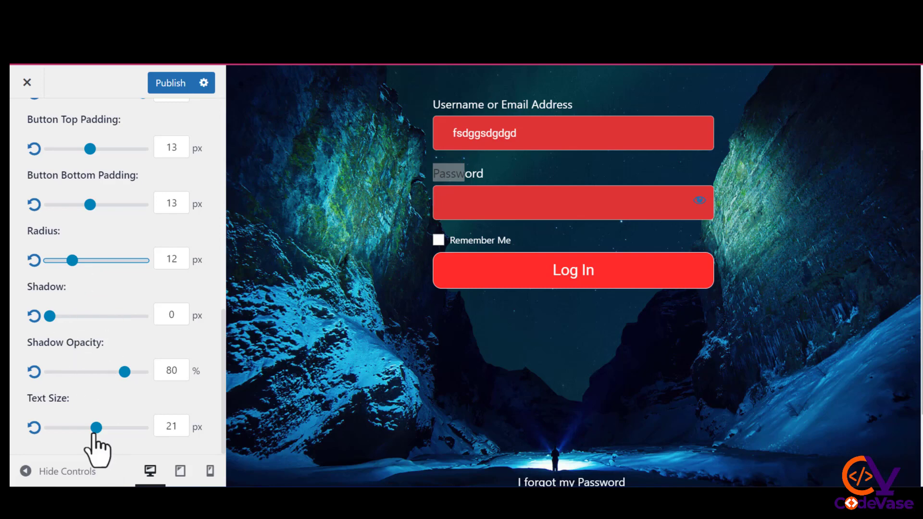
pyautogui.moveTo(95, 434)
pyautogui.mouseDown()
pyautogui.moveTo(78, 429)
pyautogui.moveTo(94, 437)
pyautogui.mouseUp()
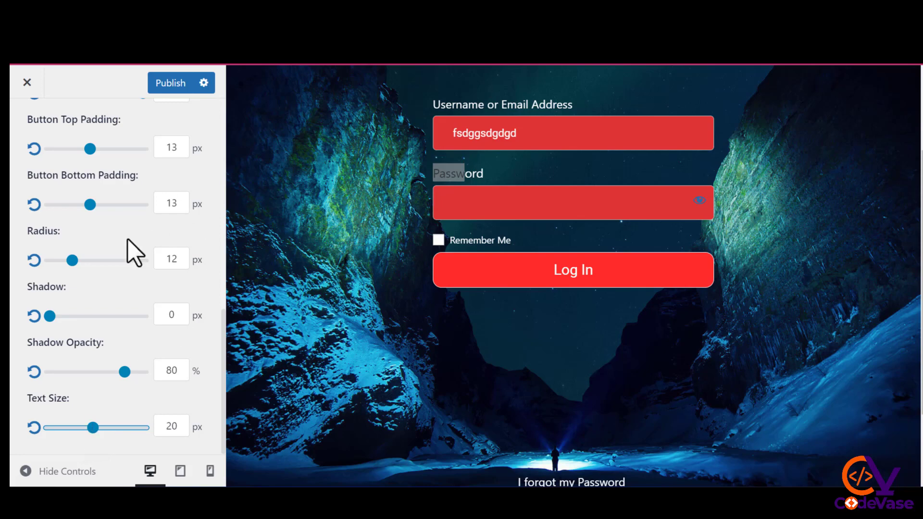
# - Open the Error Messages settings and look through the customizable messages as far as Passwords Don't match
pyautogui.scroll(10, 134, 251)
pyautogui.scroll(1, 31, 153)
pyautogui.click(29, 145)
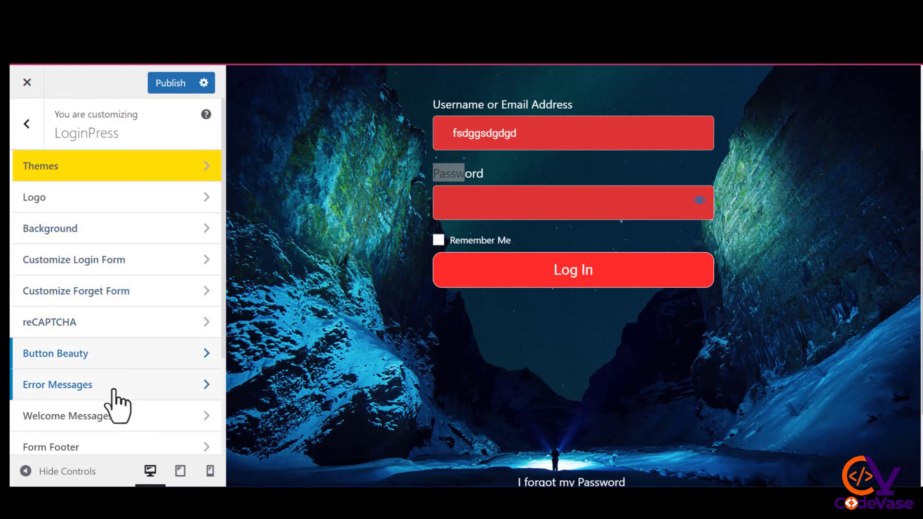
pyautogui.click(132, 381)
pyautogui.scroll(-7, 95, 243)
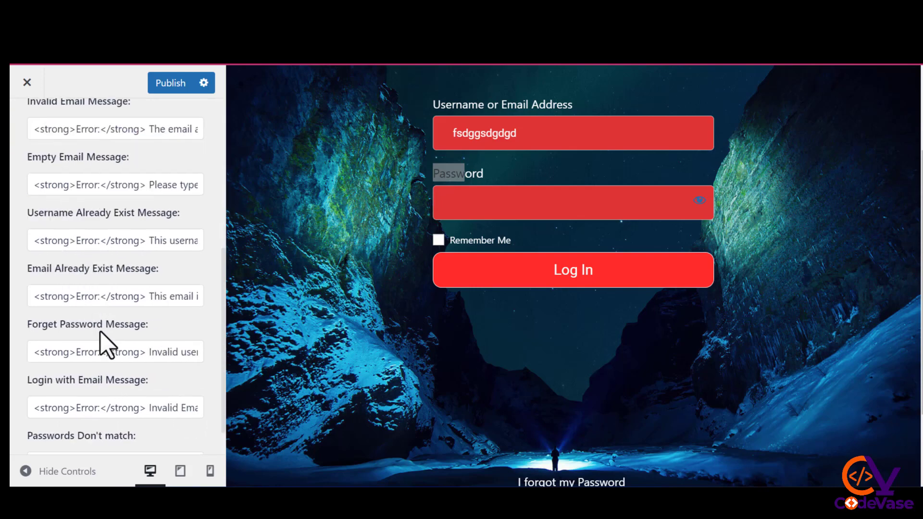
# - Inspect the full text of the Incorrect Username Message in the Error Messages settings, leaving it as is
pyautogui.scroll(6, 98, 307)
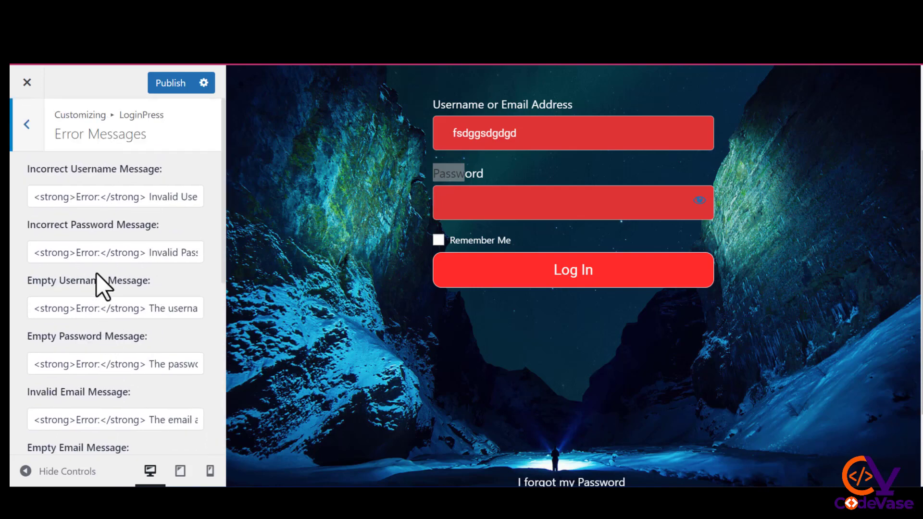
pyautogui.click(153, 199)
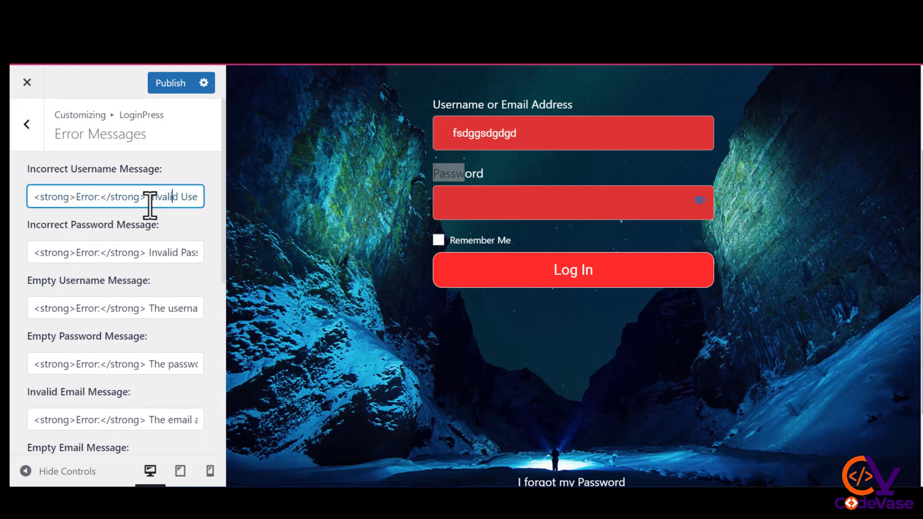
pyautogui.press('End')
pyautogui.click(28, 125)
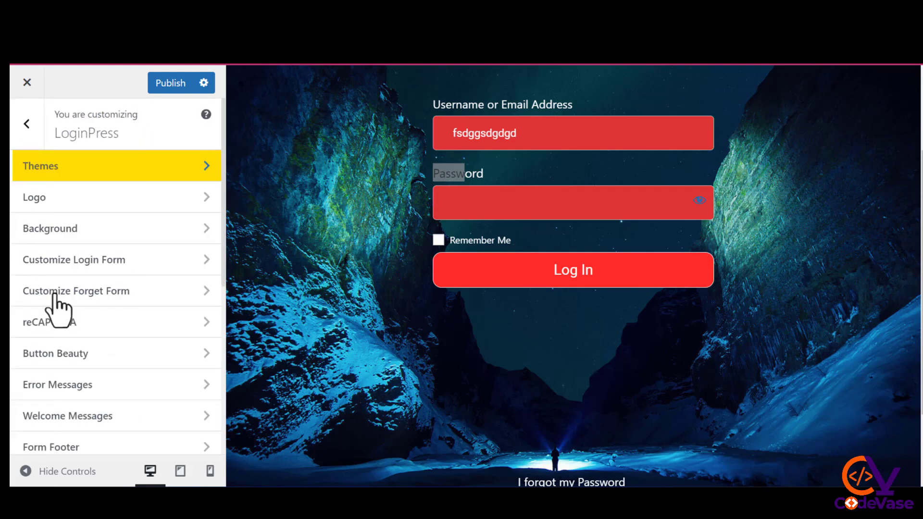
# - Open the Welcome Messages settings and examine the Lost Password welcome message field
pyautogui.scroll(-3, 106, 404)
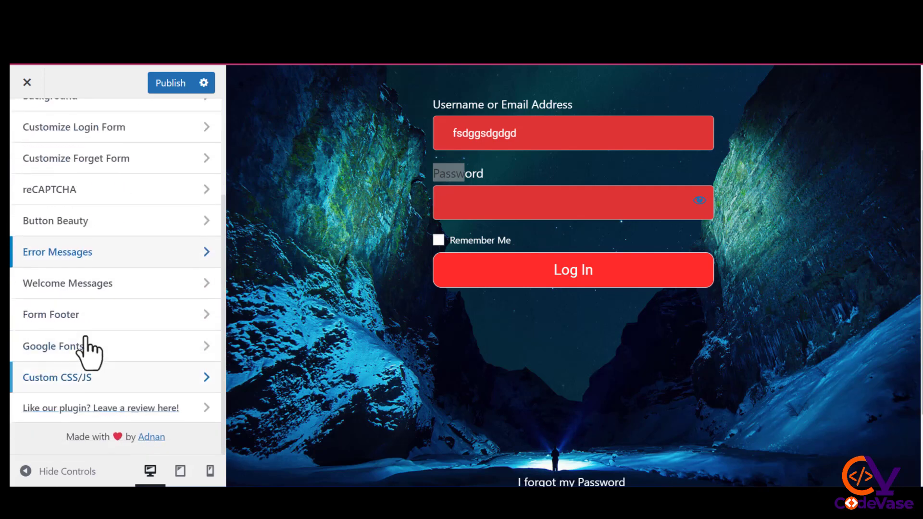
pyautogui.click(90, 289)
pyautogui.scroll(3, 109, 229)
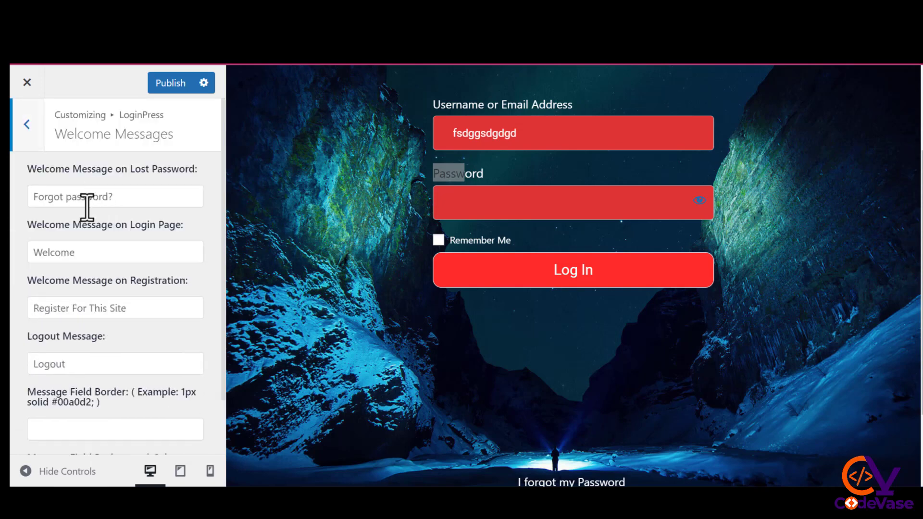
pyautogui.click(122, 197)
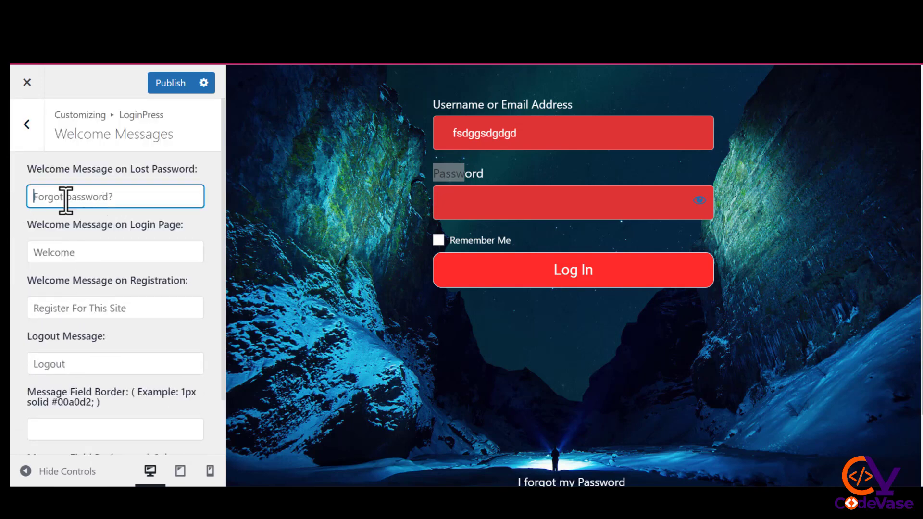
pyautogui.click(27, 125)
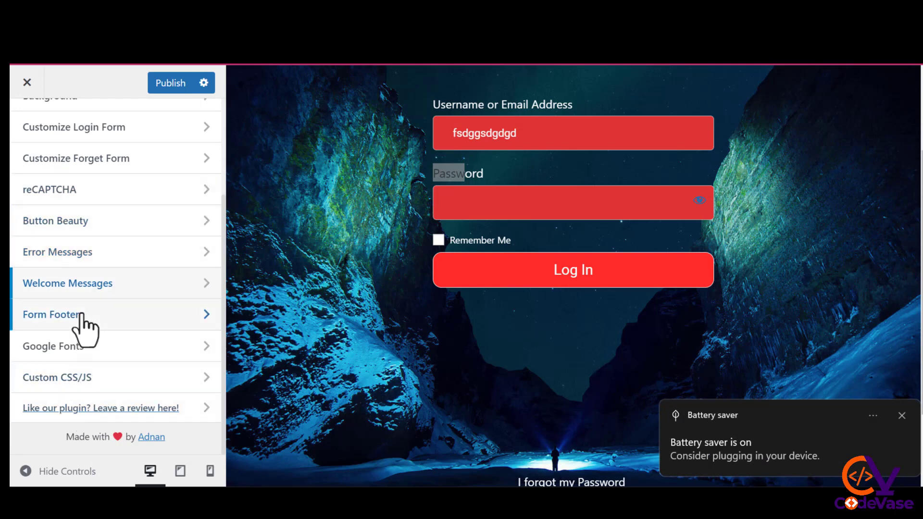
# - Open the Form Footer settings and compare the Lost Password Text options with the footer link in the preview
pyautogui.click(81, 319)
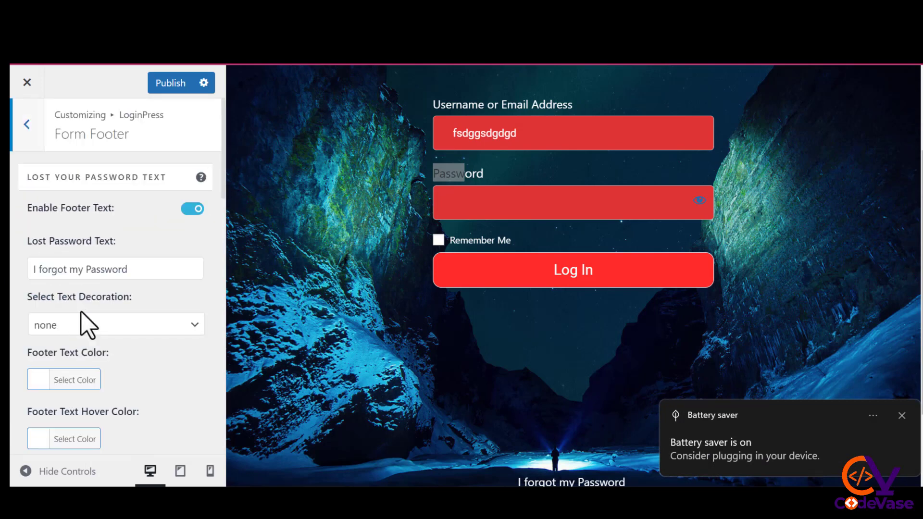
pyautogui.click(901, 415)
pyautogui.scroll(-2, 490, 330)
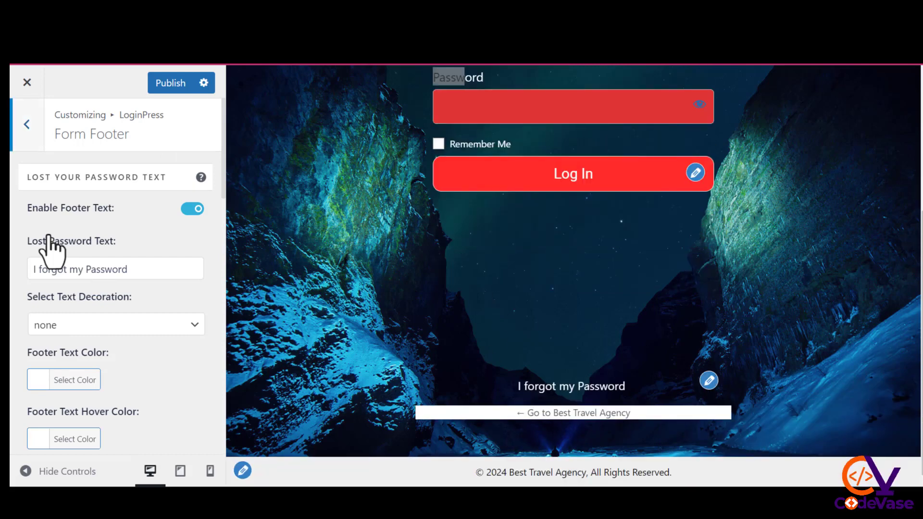
pyautogui.moveTo(130, 269); pyautogui.dragTo(48, 272)
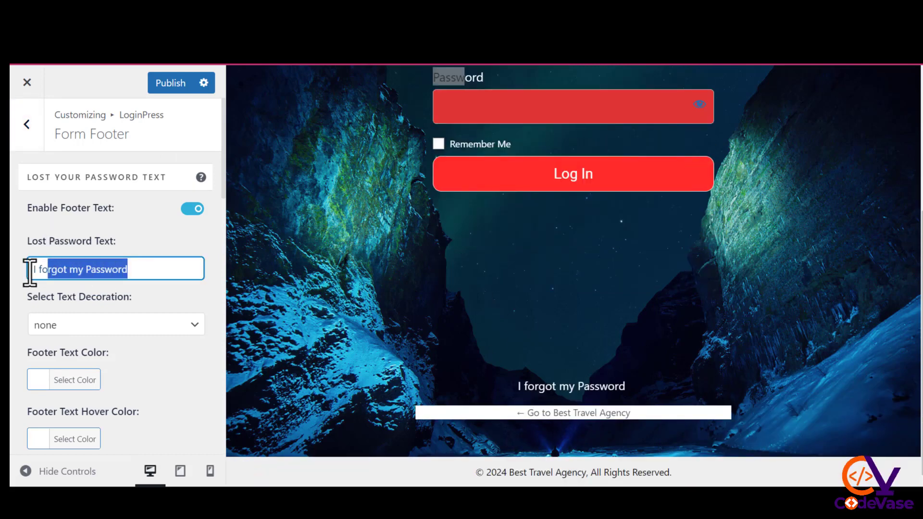
pyautogui.click(33, 272)
pyautogui.moveTo(131, 270); pyautogui.dragTo(11, 275)
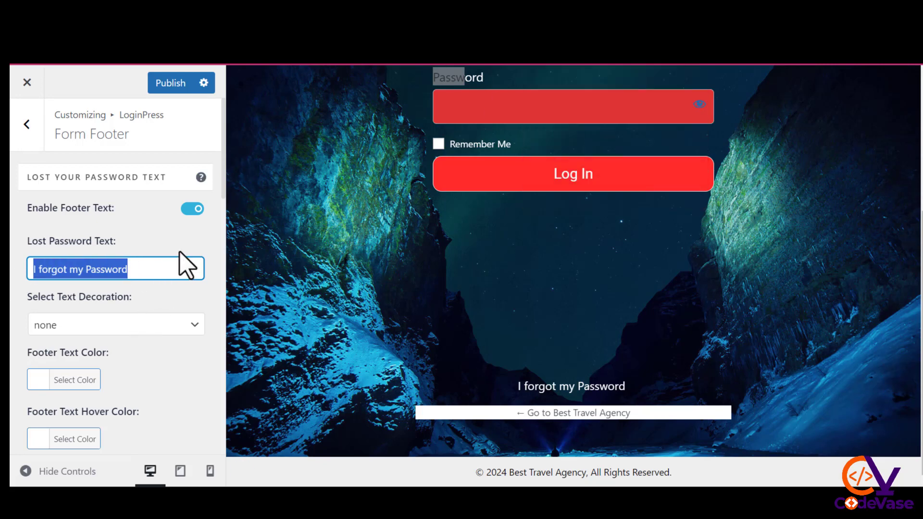
pyautogui.moveTo(141, 275); pyautogui.dragTo(13, 287)
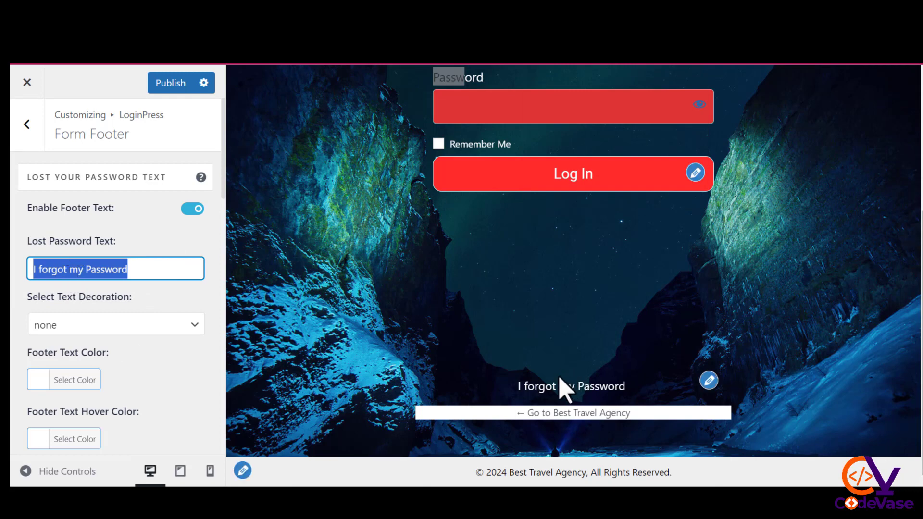
pyautogui.scroll(-8, 115, 351)
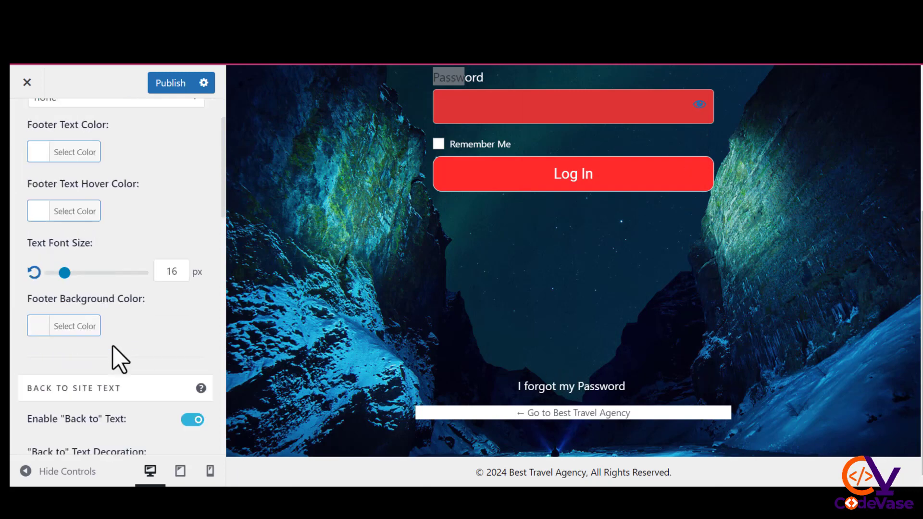
pyautogui.scroll(6, 113, 344)
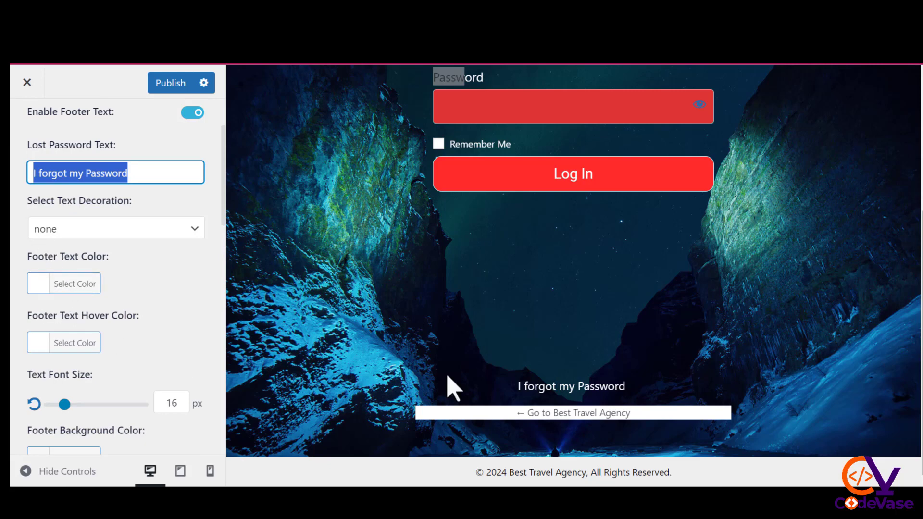
# - Try dark gray shades such as #595959 for the footer text color, then restore it to white #ffffff
pyautogui.click(47, 287)
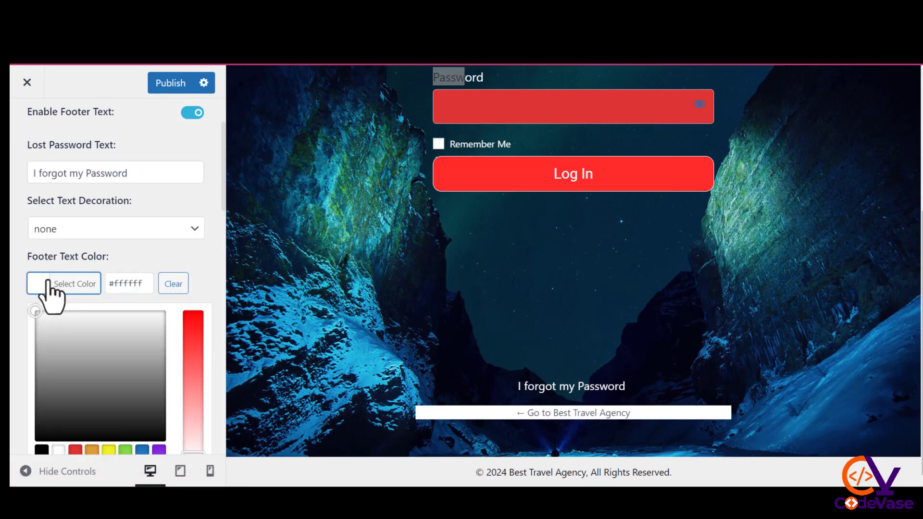
pyautogui.click(67, 363)
pyautogui.click(44, 409)
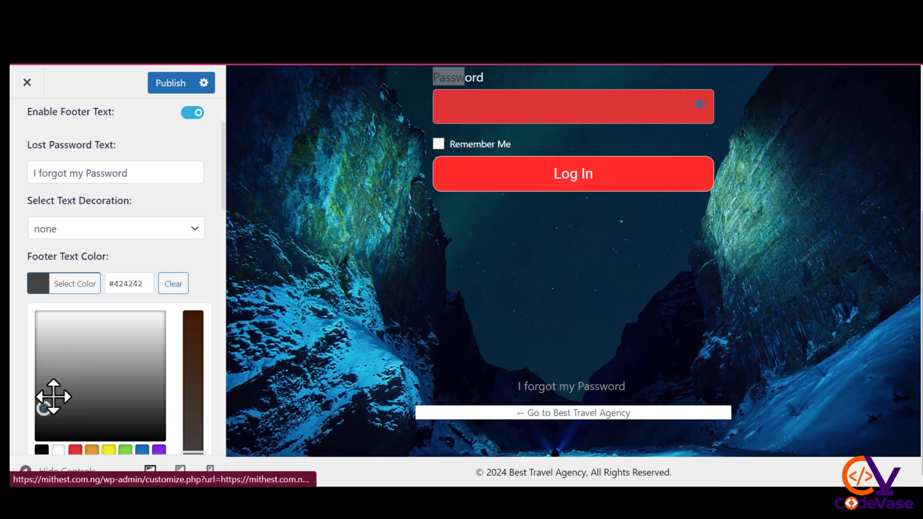
pyautogui.moveTo(62, 382); pyautogui.dragTo(35, 310)
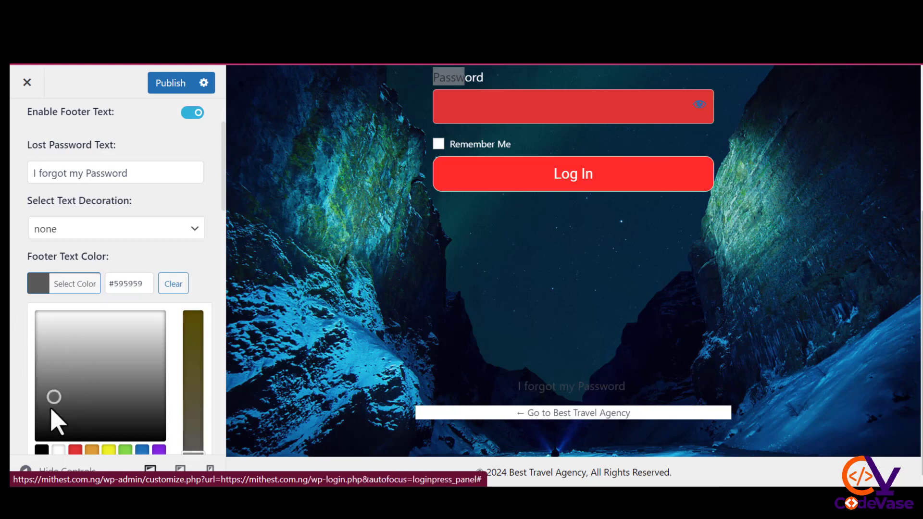
pyautogui.moveTo(50, 410); pyautogui.dragTo(43, 311)
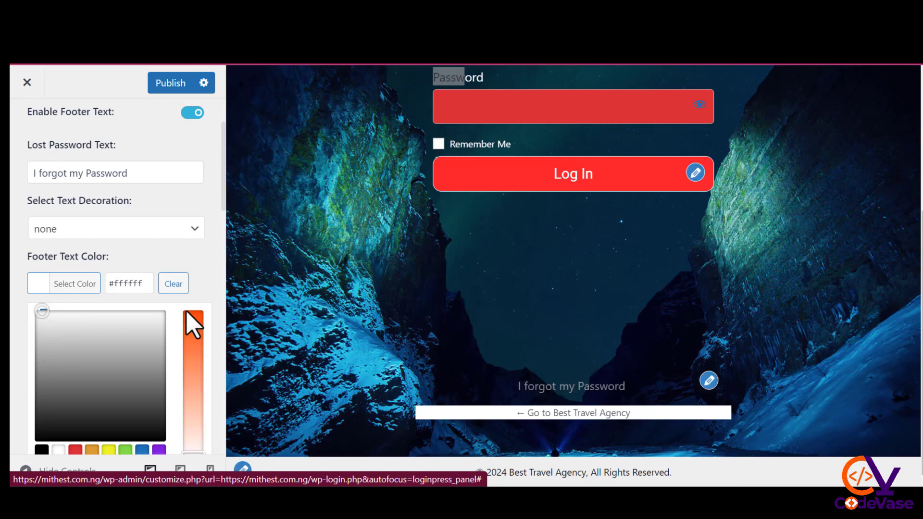
pyautogui.click(126, 258)
# - Set the background color of the footer copyright note to red #dd3333
pyautogui.scroll(-2, 123, 377)
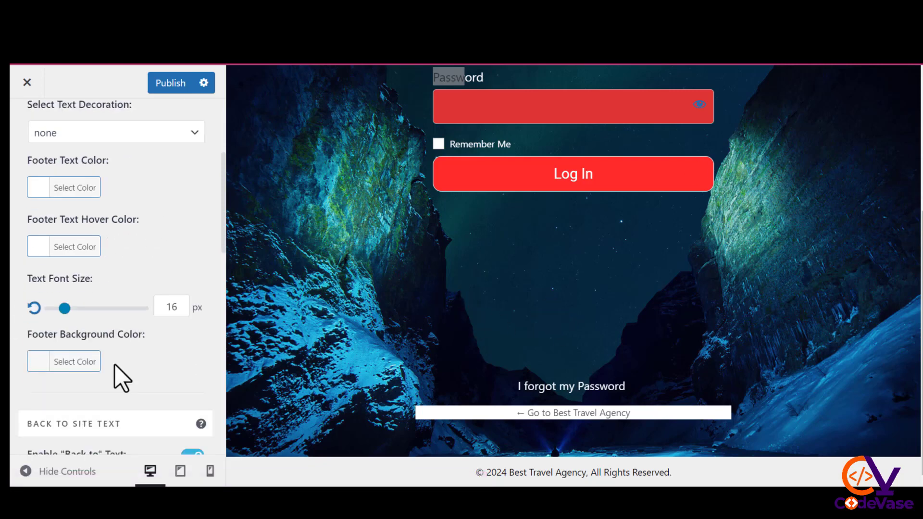
pyautogui.scroll(-10, 118, 375)
pyautogui.scroll(5, 134, 342)
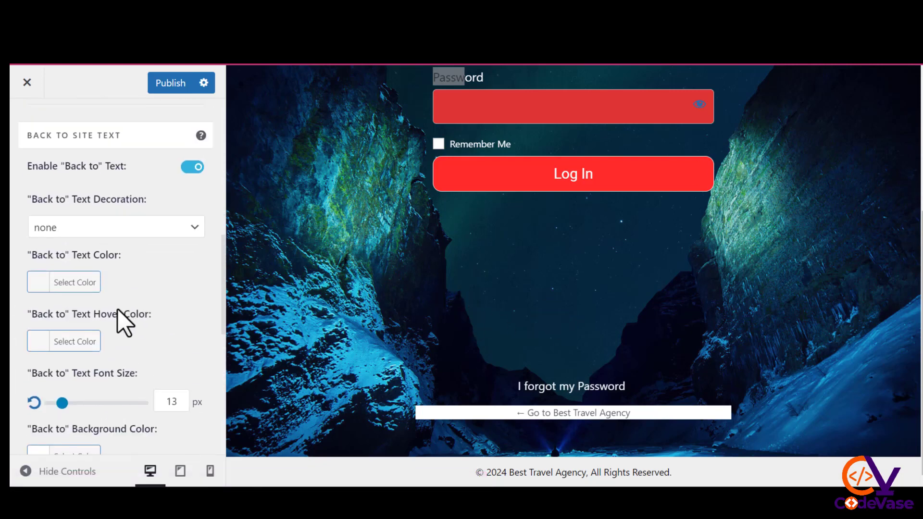
pyautogui.scroll(-8, 118, 311)
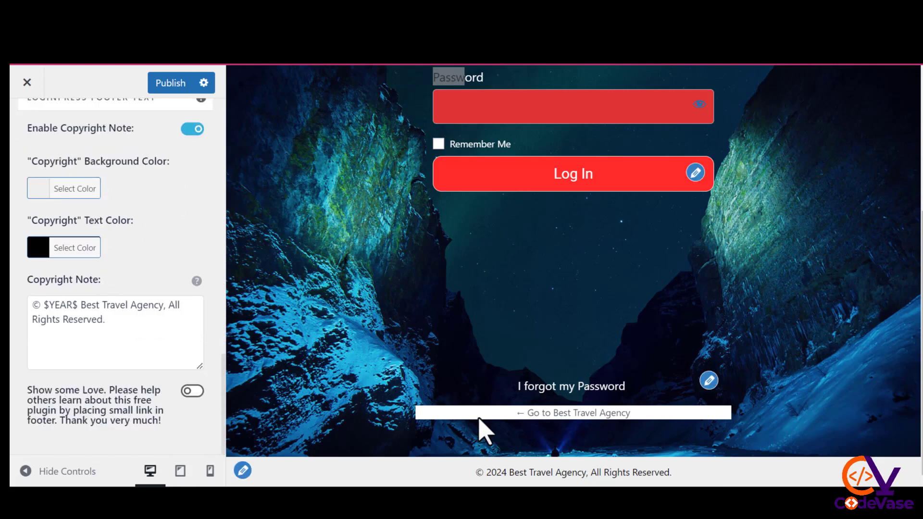
pyautogui.click(44, 193)
pyautogui.click(75, 356)
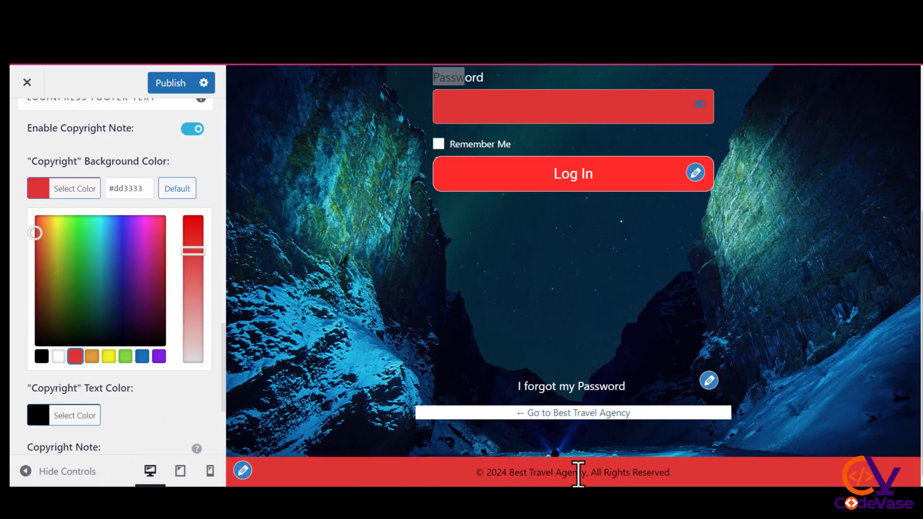
pyautogui.click(124, 159)
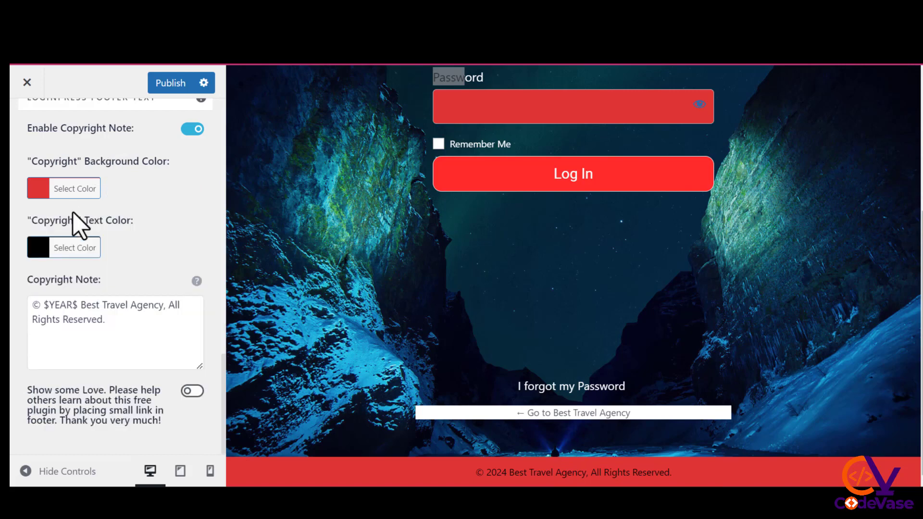
# - Set the text color of the footer copyright note to white #ffffff
pyautogui.click(29, 251)
pyautogui.click(33, 278)
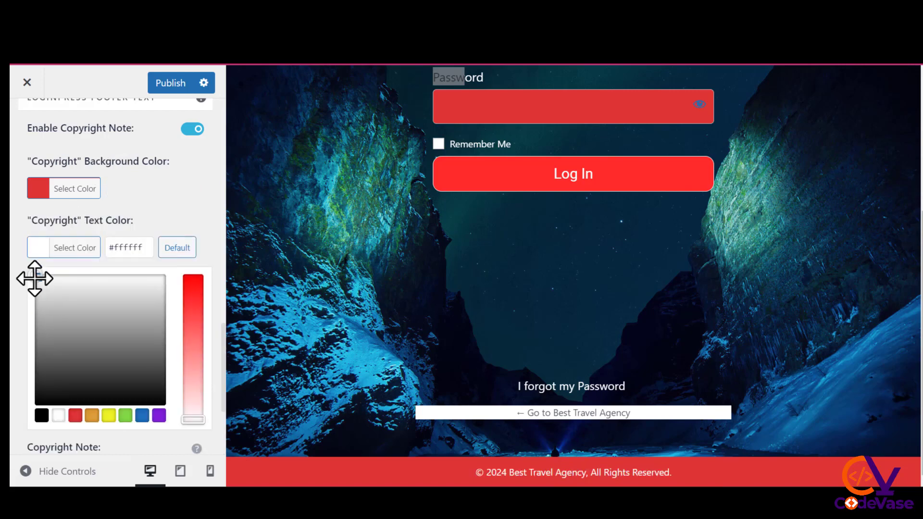
pyautogui.click(289, 356)
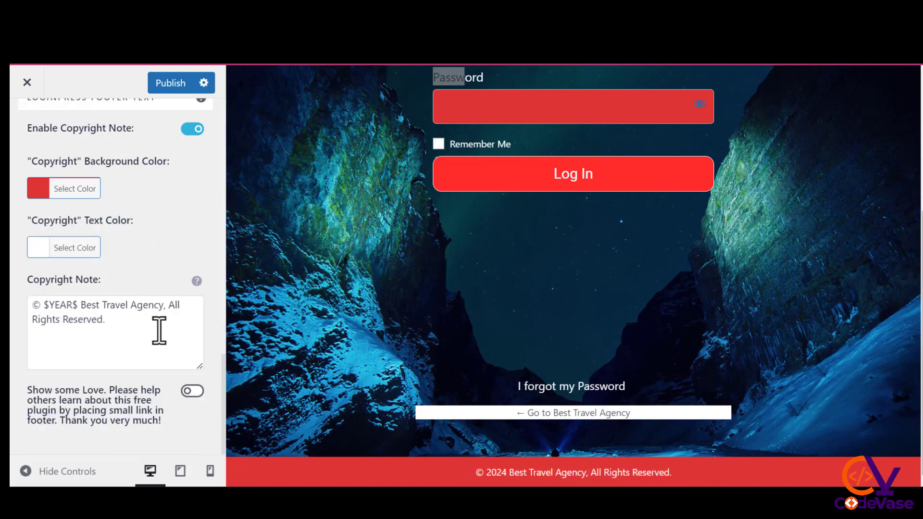
# - Publish the login page customizations and return to the list of LoginPress customization sections
pyautogui.scroll(4, 160, 343)
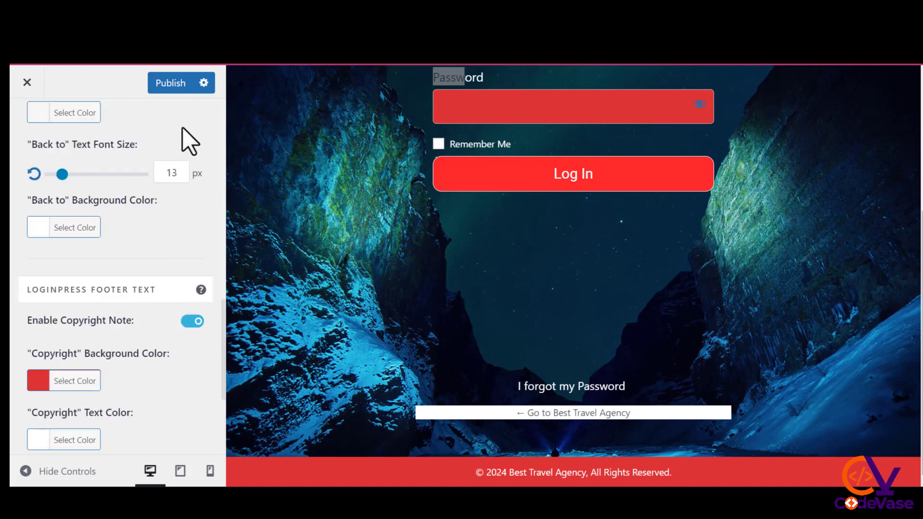
pyautogui.click(166, 85)
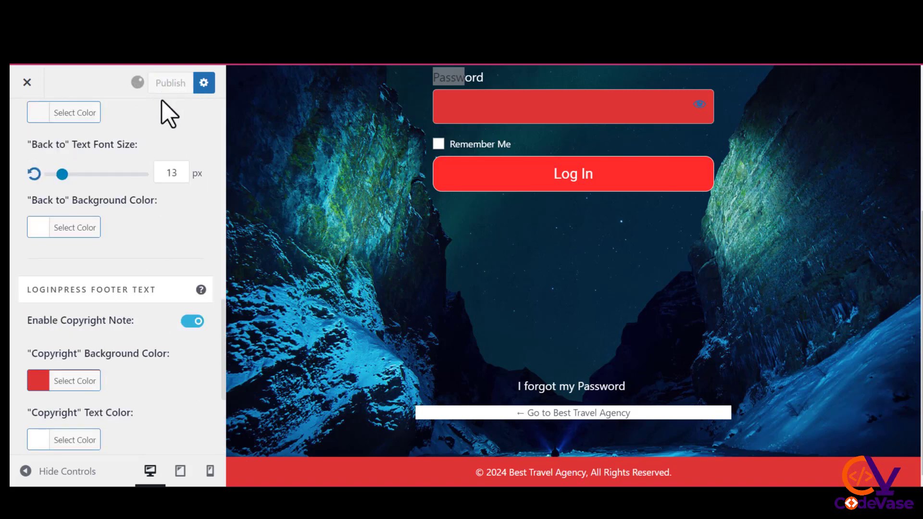
pyautogui.scroll(12, 97, 233)
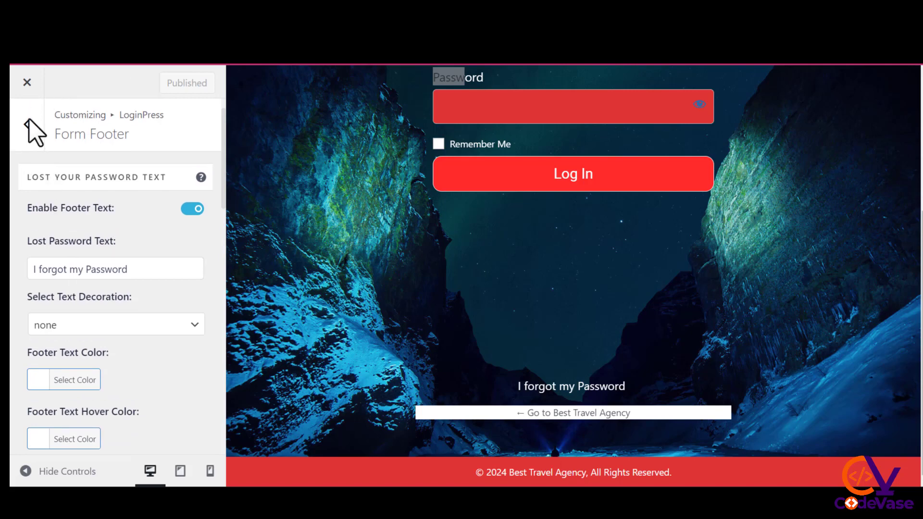
pyautogui.click(28, 124)
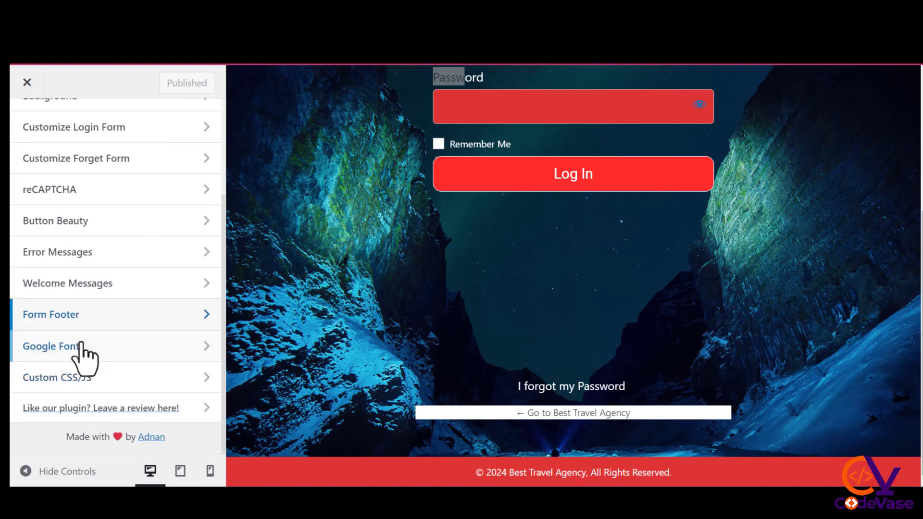
pyautogui.scroll(5, 140, 368)
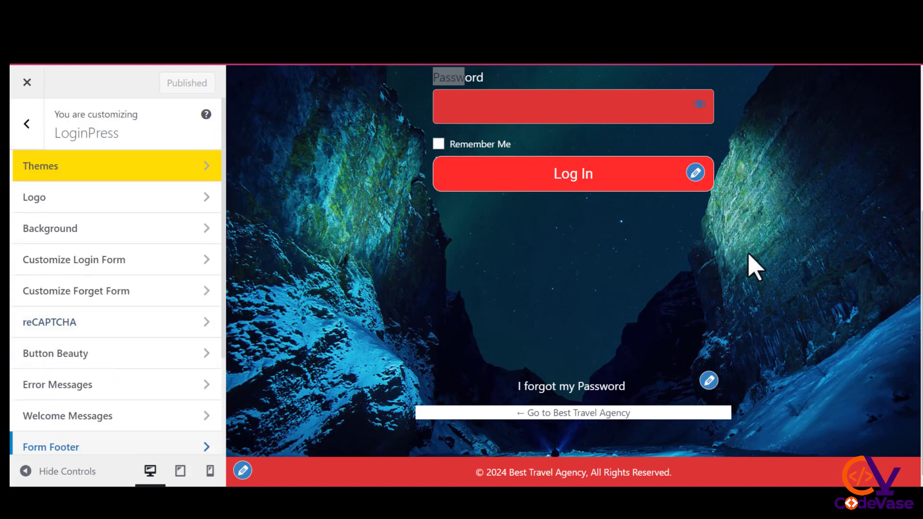
pyautogui.scroll(5, 742, 276)
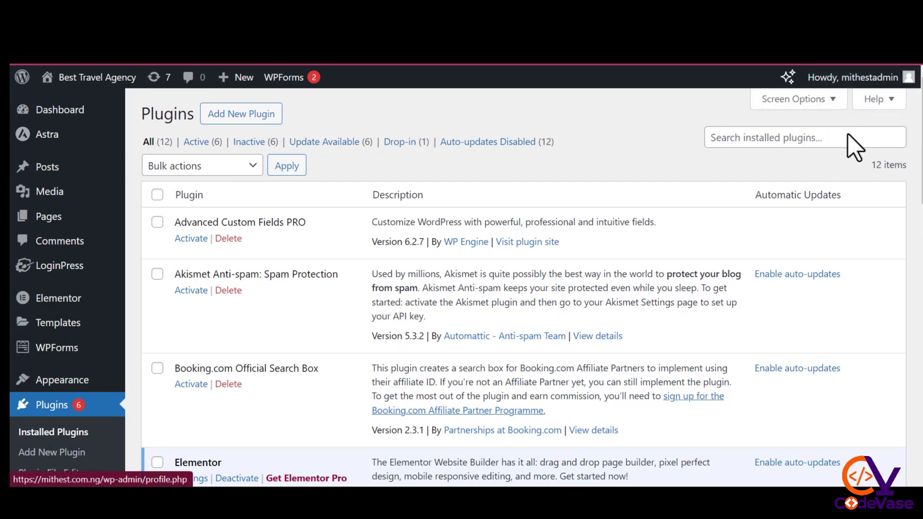
# - Log out of the WordPress admin and review the customized login page from the logo down to the footer links
pyautogui.moveTo(879, 79)
pyautogui.click(759, 143)
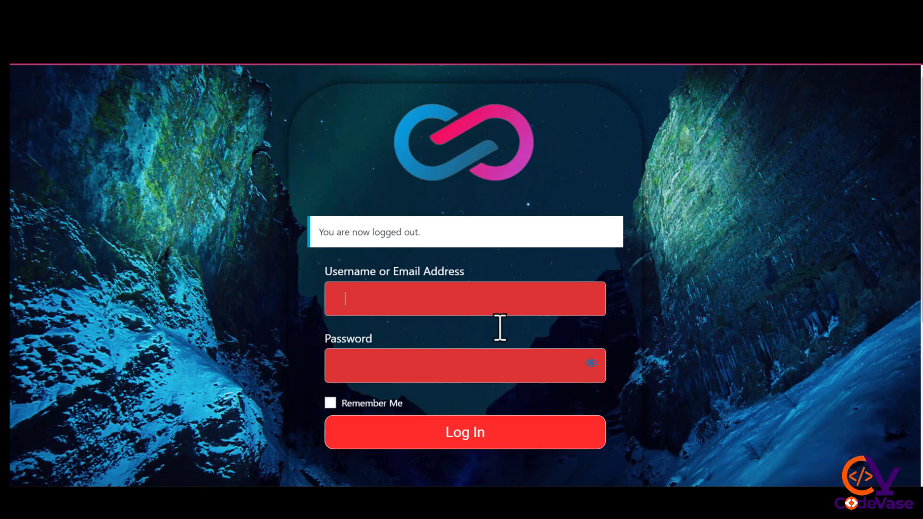
pyautogui.scroll(-5, 531, 299)
pyautogui.scroll(5, 531, 371)
pyautogui.scroll(-4, 332, 279)
pyautogui.scroll(4, 336, 282)
pyautogui.scroll(-5, 427, 309)
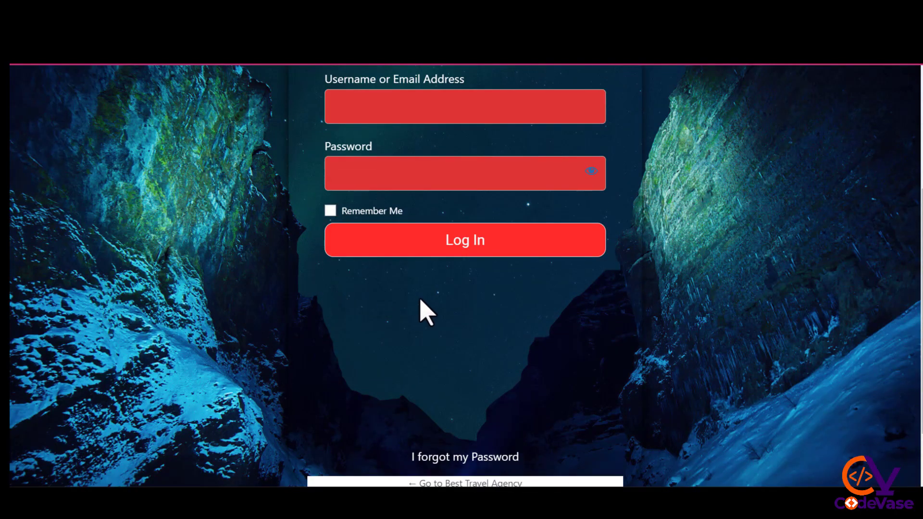
pyautogui.scroll(5, 432, 350)
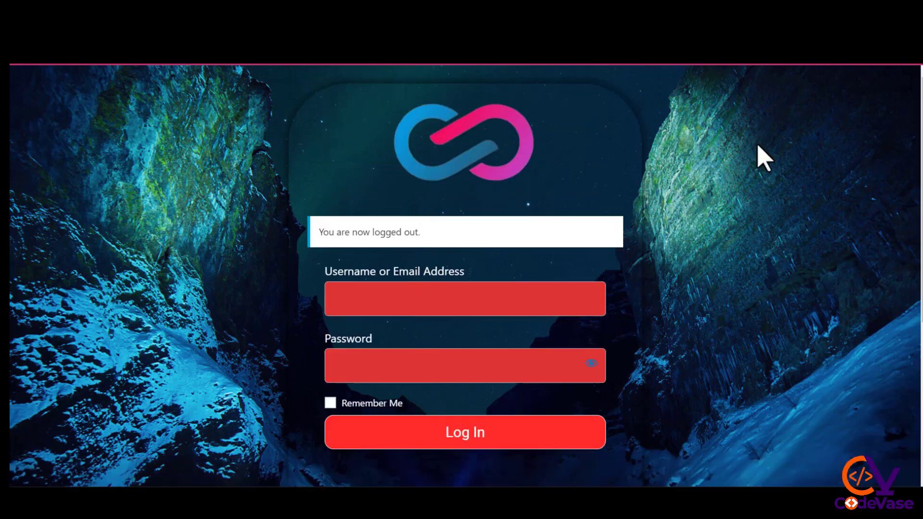